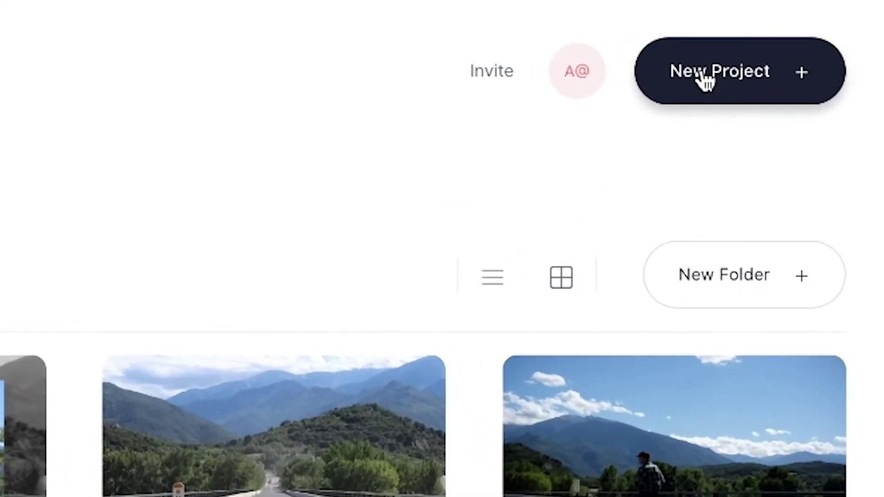
# - Create a new project and upload Skate GIF Azores.gif from the Downloads folder
pyautogui.click(704, 79)
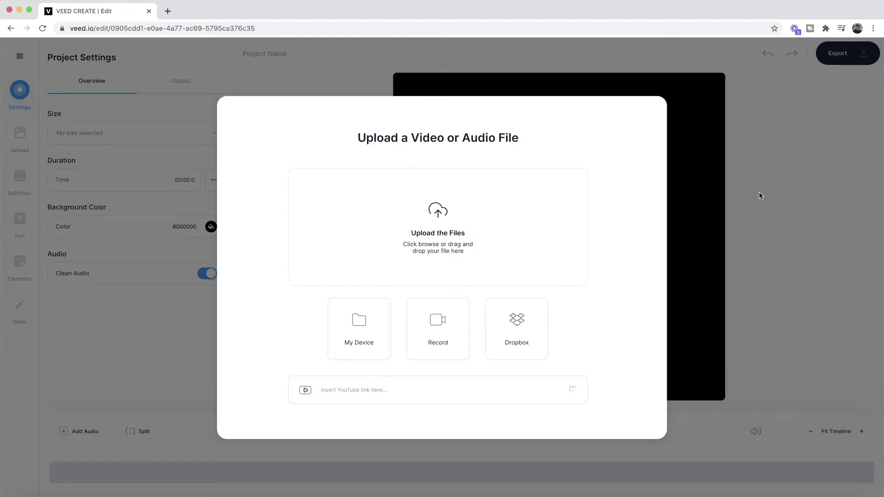
pyautogui.click(441, 215)
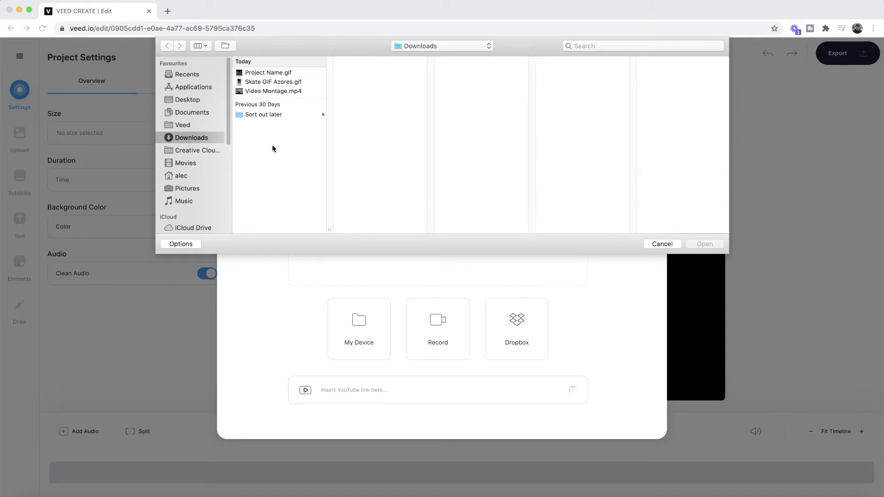
pyautogui.click(267, 82)
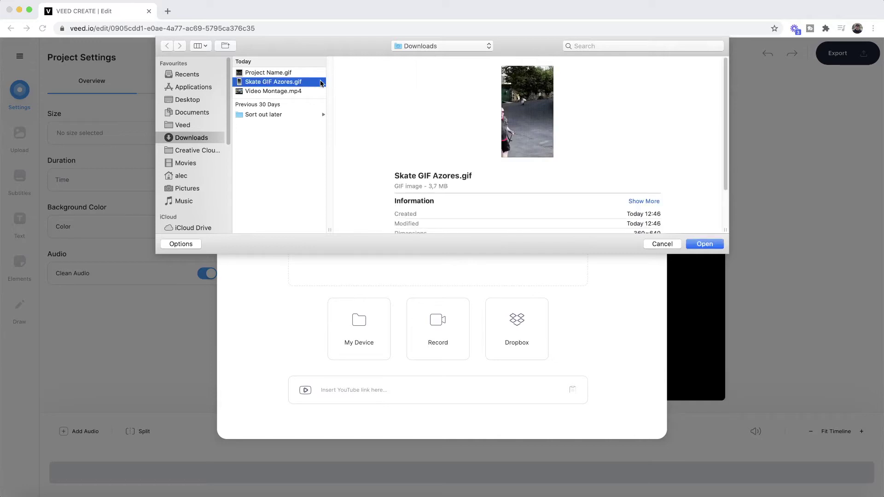
pyautogui.click(705, 244)
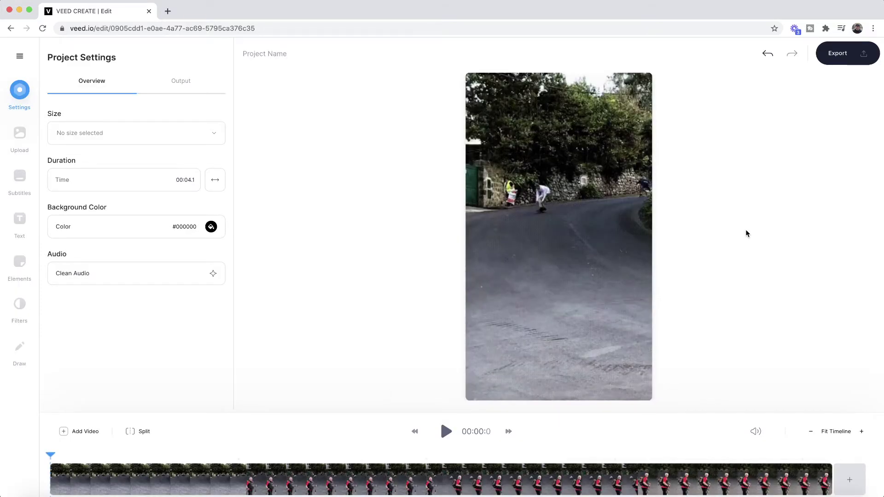
# - Play and pause the skate clip, then switch the canvas size to Square 1:1
pyautogui.click(446, 431)
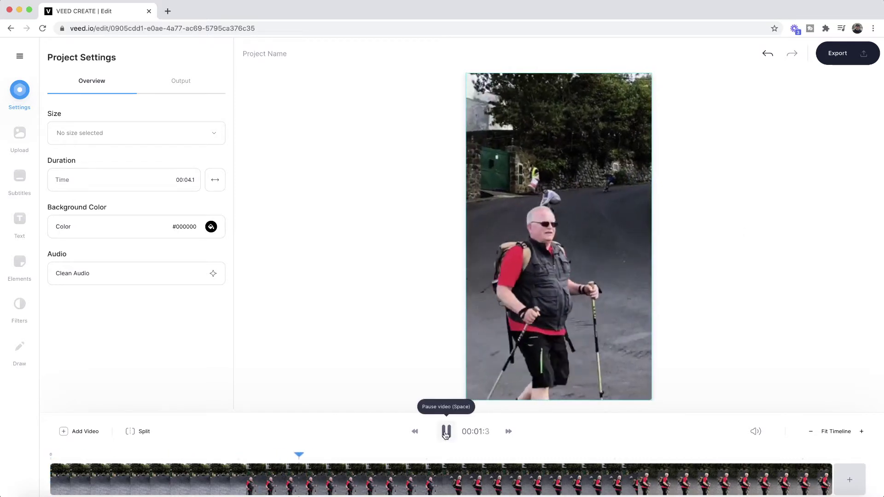
pyautogui.click(445, 433)
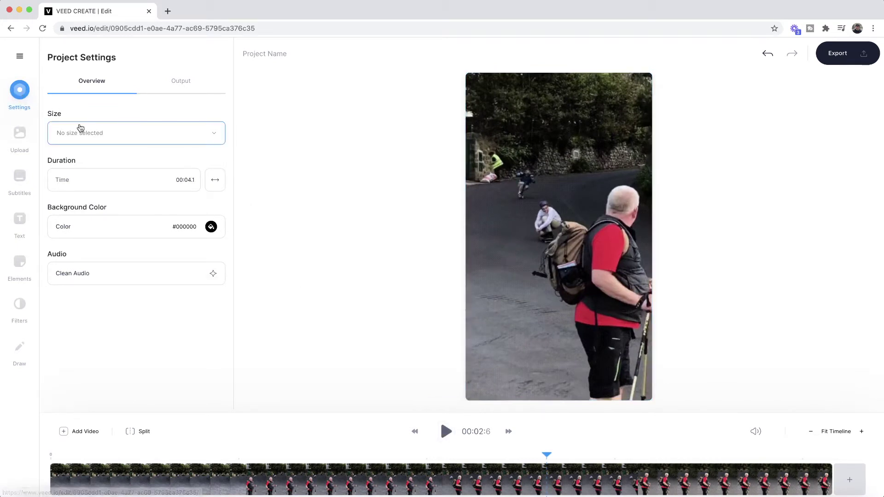
pyautogui.click(140, 134)
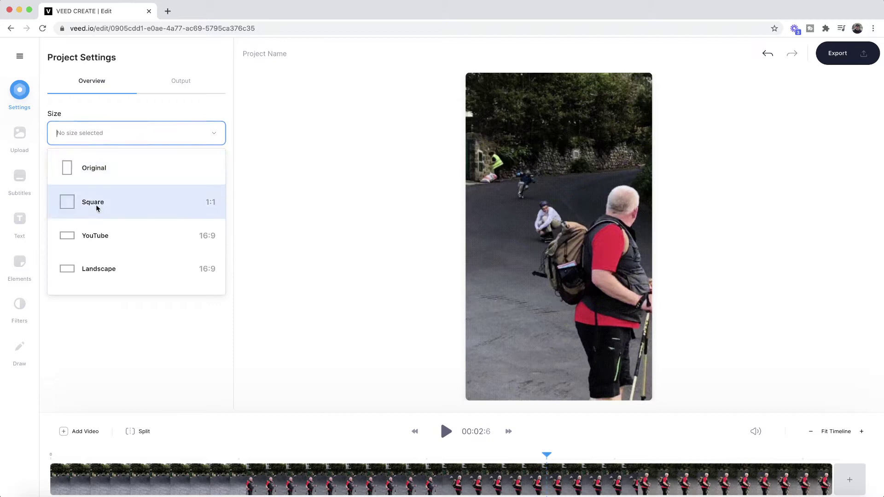
pyautogui.click(165, 203)
pyautogui.click(493, 204)
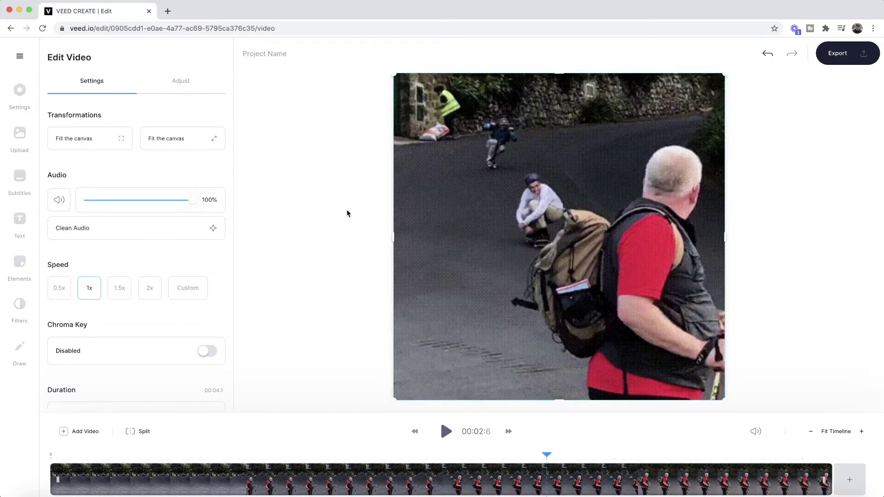
# - Mute the skate clip's sound, then bring up the text-adding options
pyautogui.click(757, 433)
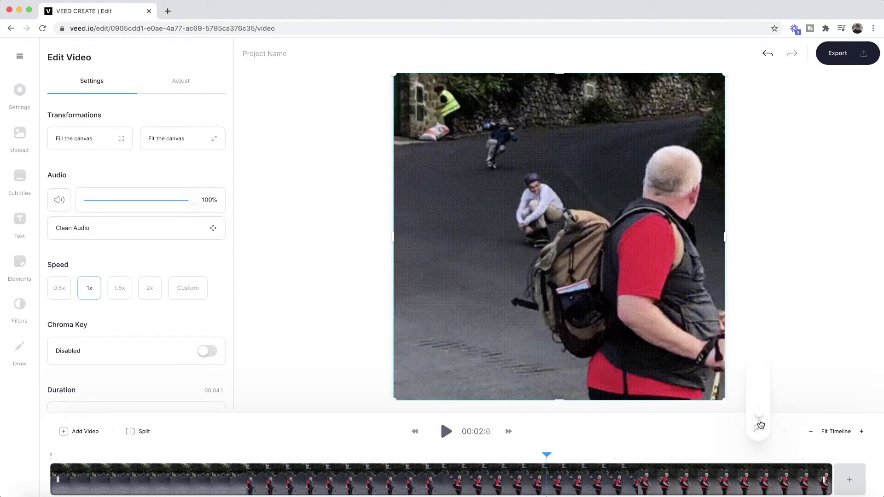
pyautogui.click(801, 354)
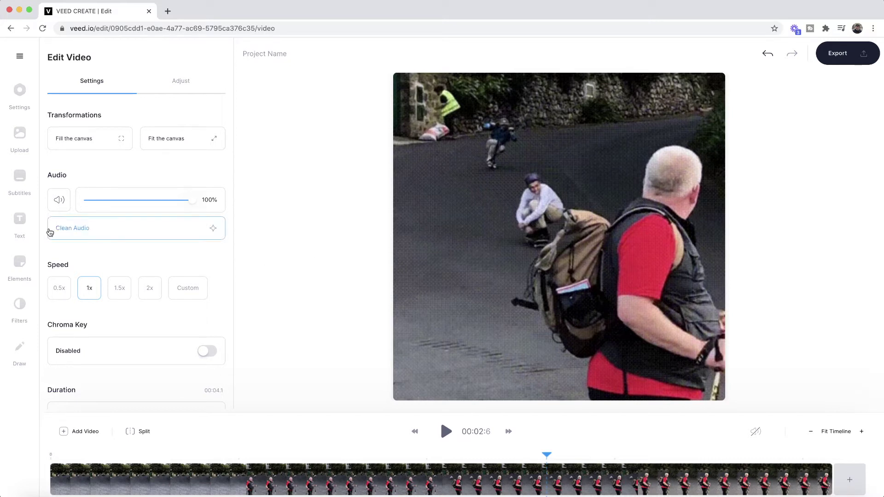
pyautogui.click(20, 220)
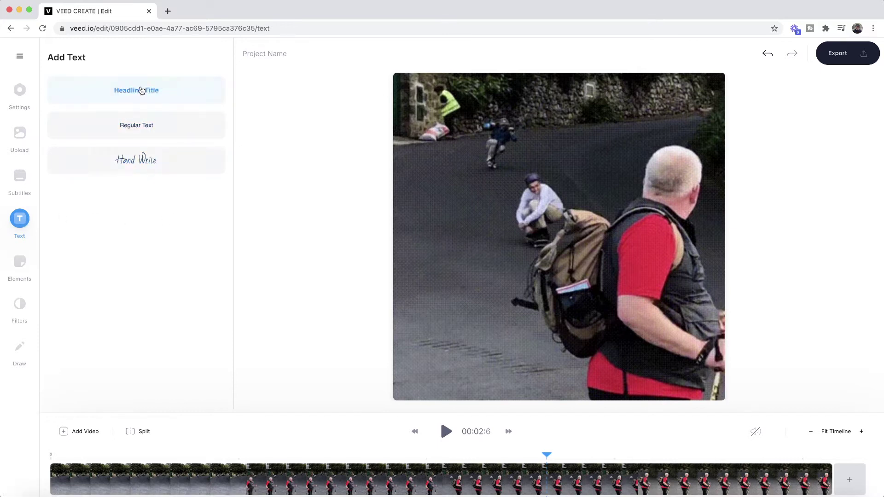
# - Add a Regular Text layer and set its size to 72px
pyautogui.click(160, 127)
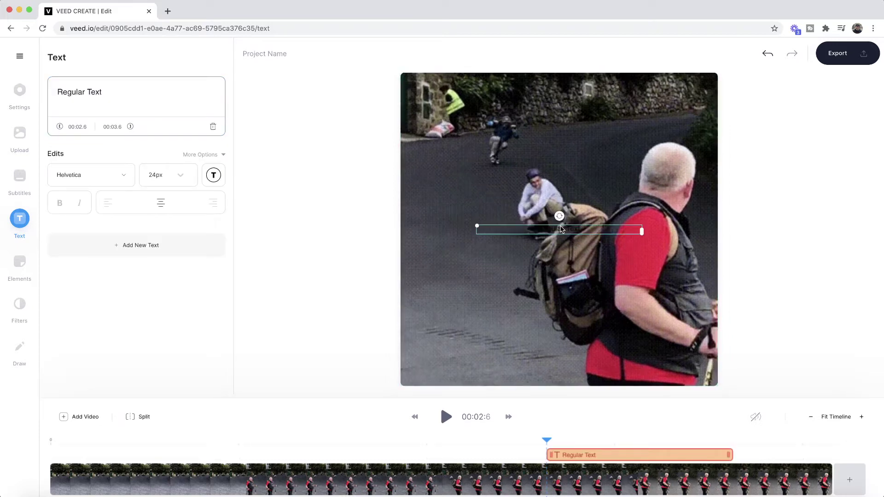
pyautogui.click(180, 175)
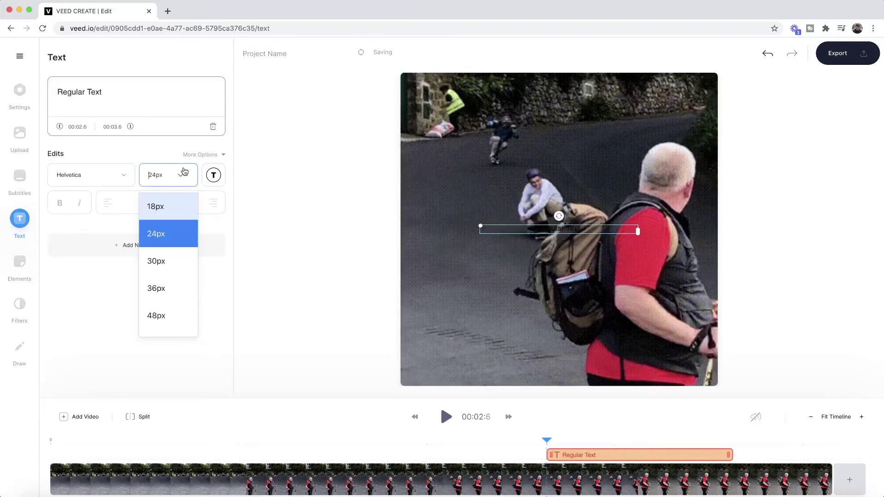
pyautogui.scroll(-2, 176, 297)
pyautogui.click(168, 293)
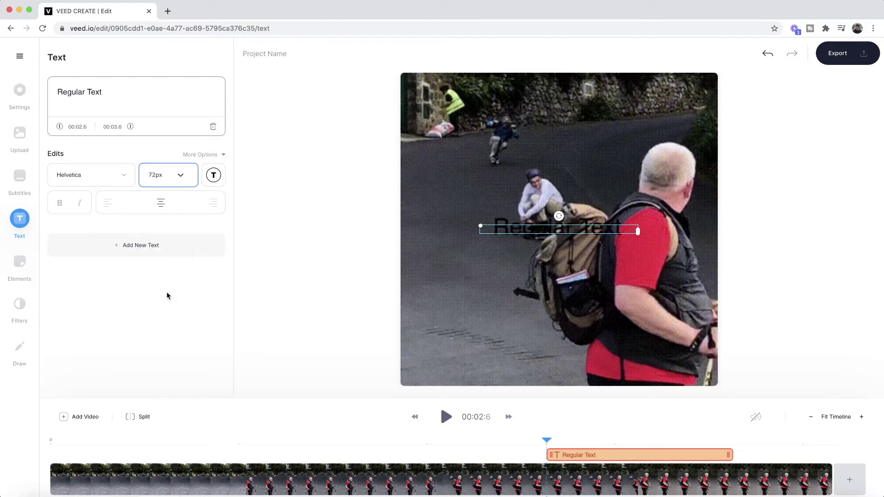
pyautogui.click(349, 238)
pyautogui.click(549, 214)
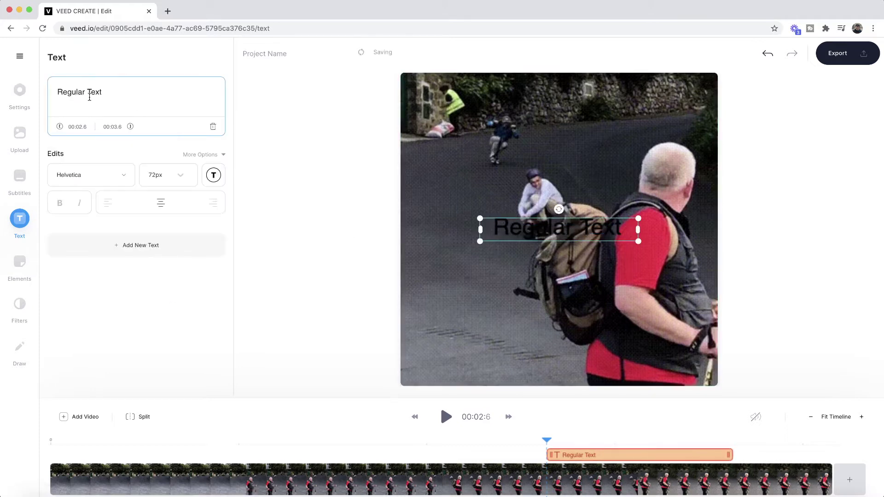
# - Change the wording to 'TEXT' in the Anton font at 96px
pyautogui.click(87, 172)
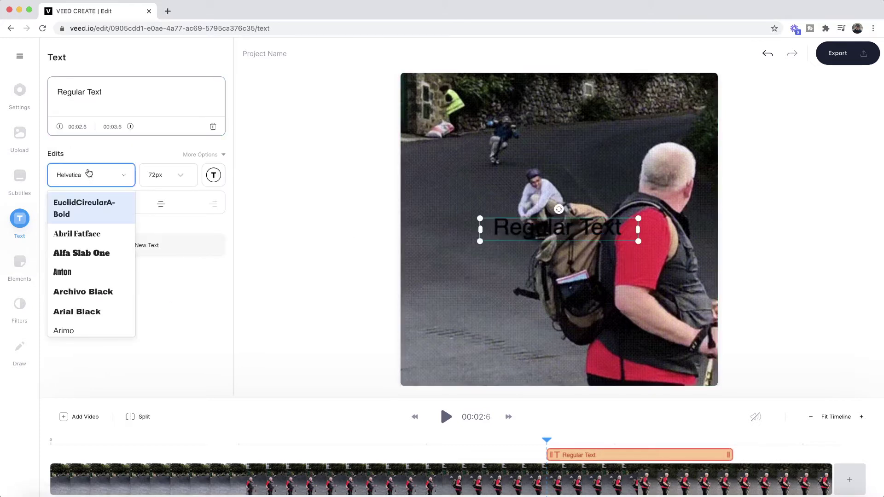
pyautogui.click(73, 267)
pyautogui.tripleClick(119, 91)
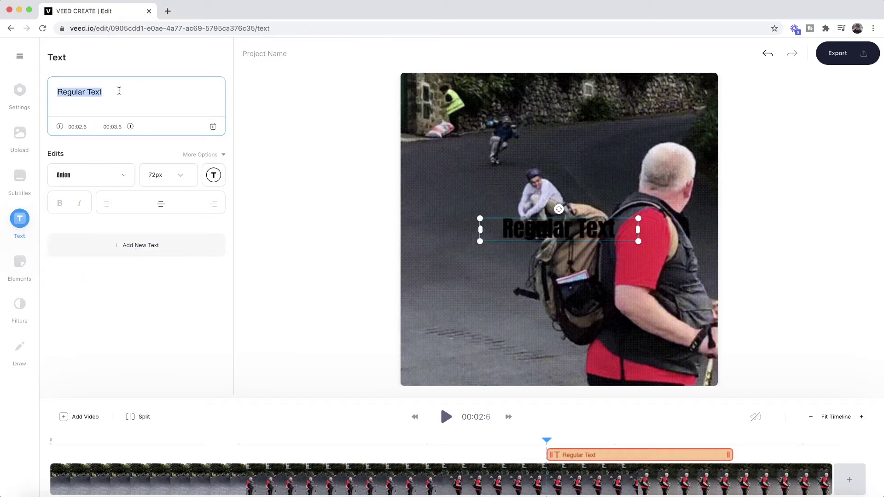
pyautogui.write('TEXT')
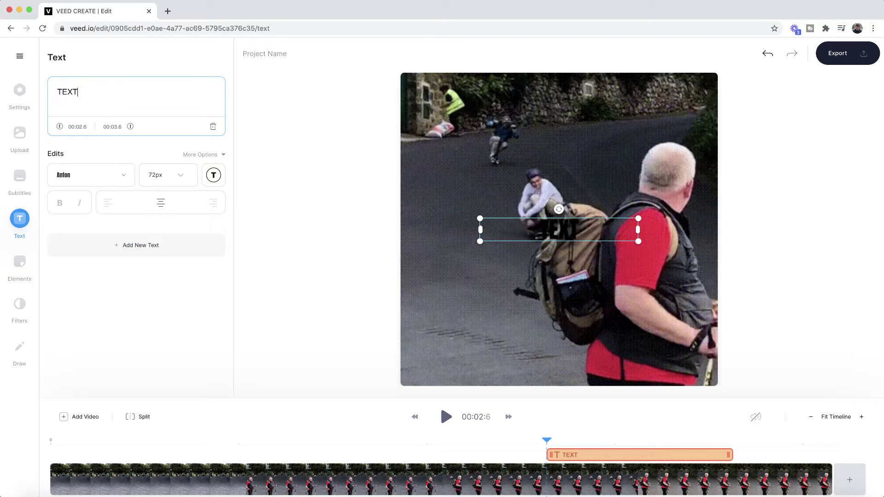
pyautogui.click(168, 175)
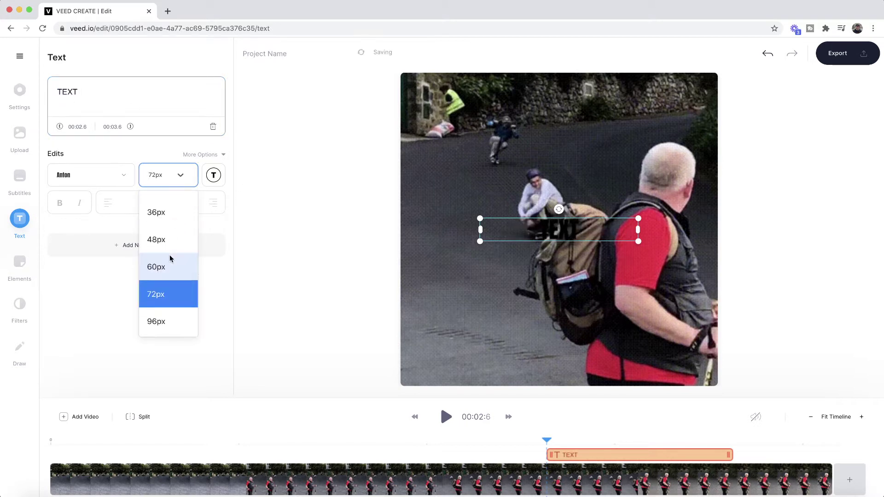
pyautogui.click(168, 320)
pyautogui.click(300, 239)
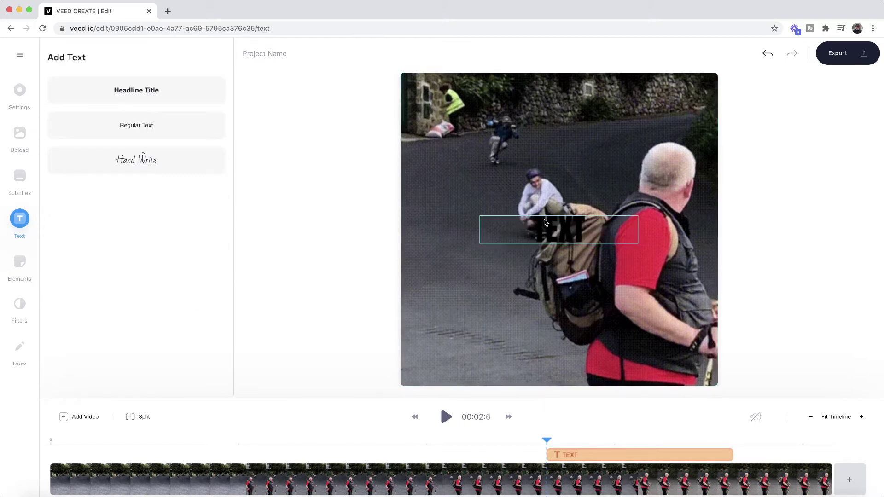
pyautogui.click(559, 229)
# - Make the TEXT word white and apply the Lines hard style
pyautogui.click(214, 175)
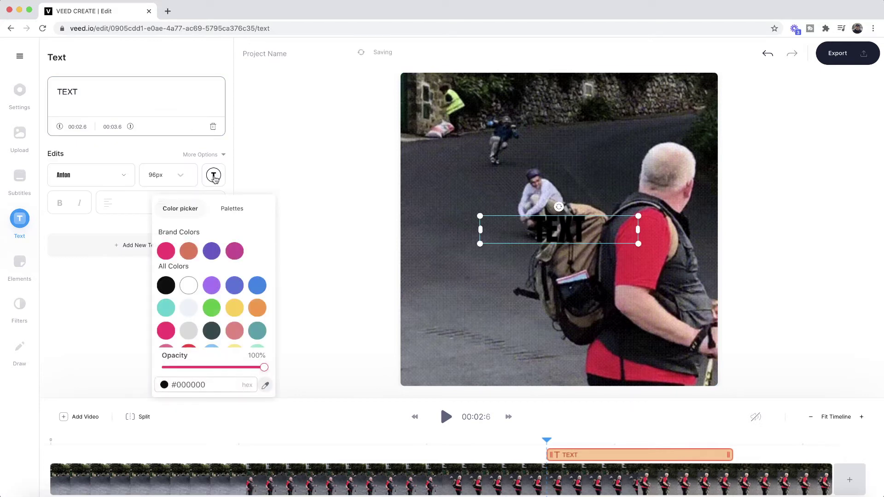
pyautogui.click(186, 283)
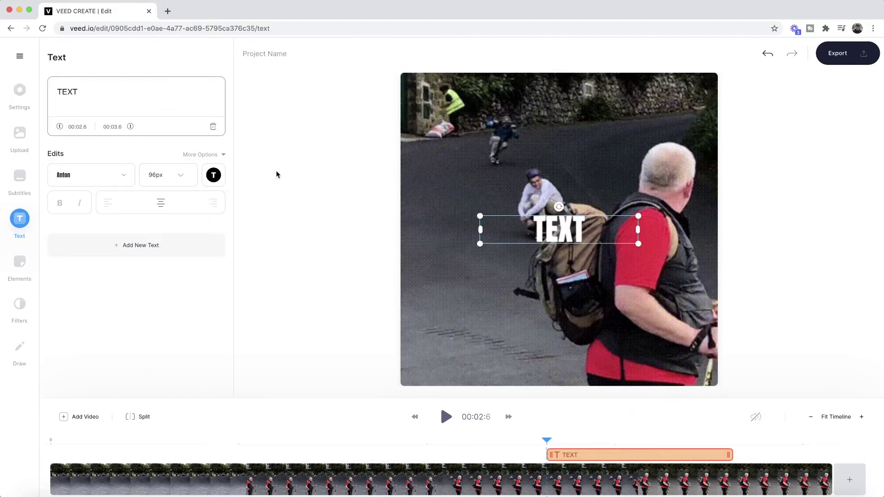
pyautogui.click(224, 157)
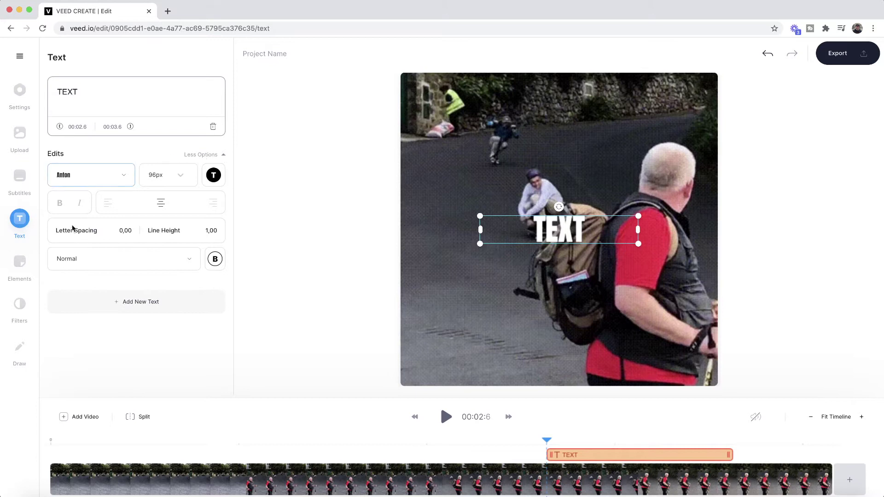
pyautogui.click(171, 262)
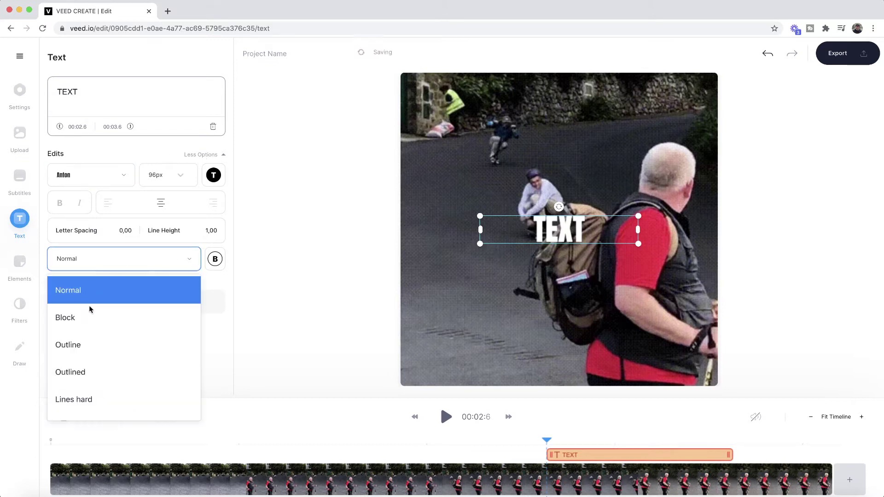
pyautogui.scroll(-2, 105, 381)
pyautogui.click(95, 352)
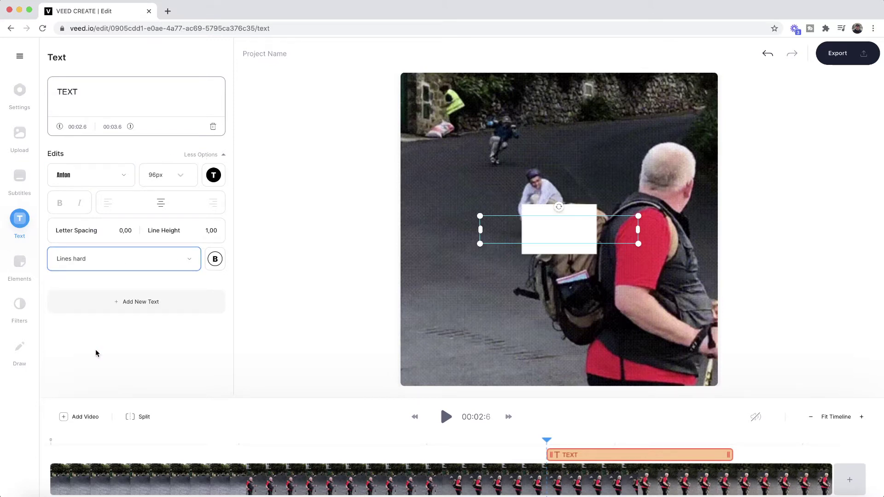
# - Try the Outlined and Block styles, and make the text background box pink
pyautogui.click(130, 270)
pyautogui.click(108, 379)
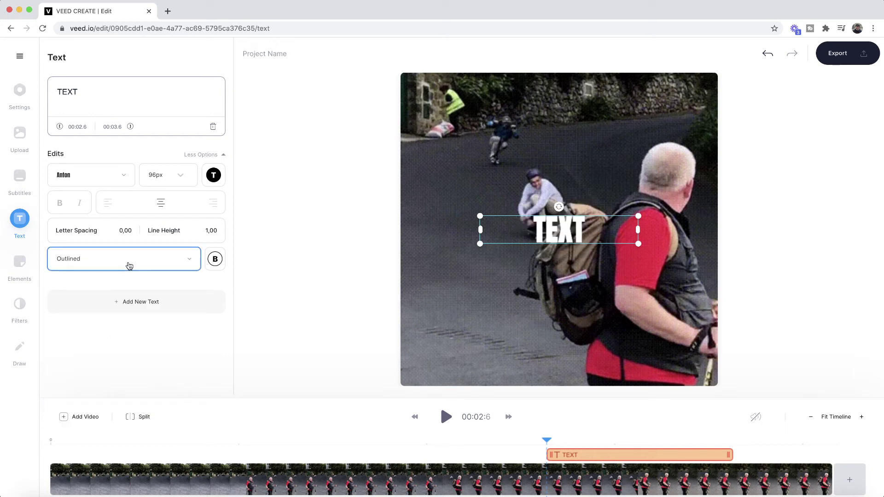
pyautogui.click(130, 265)
pyautogui.click(89, 317)
pyautogui.click(138, 259)
pyautogui.click(215, 259)
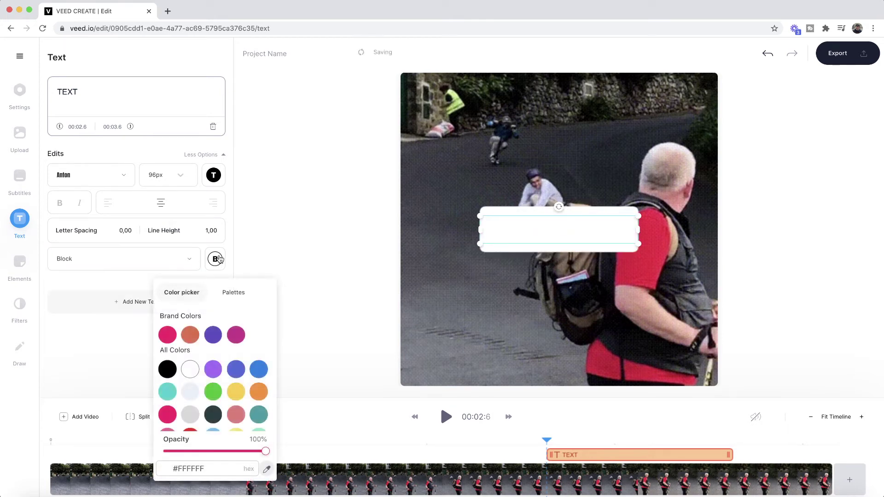
pyautogui.click(168, 335)
pyautogui.click(292, 203)
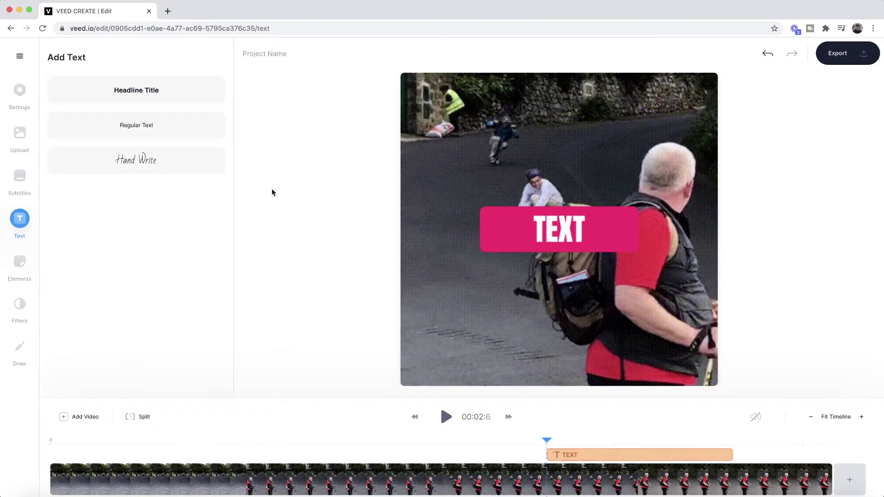
pyautogui.click(509, 220)
# - Try Lines rounded, then settle on the Lines hard background style
pyautogui.click(152, 259)
pyautogui.scroll(-2, 123, 339)
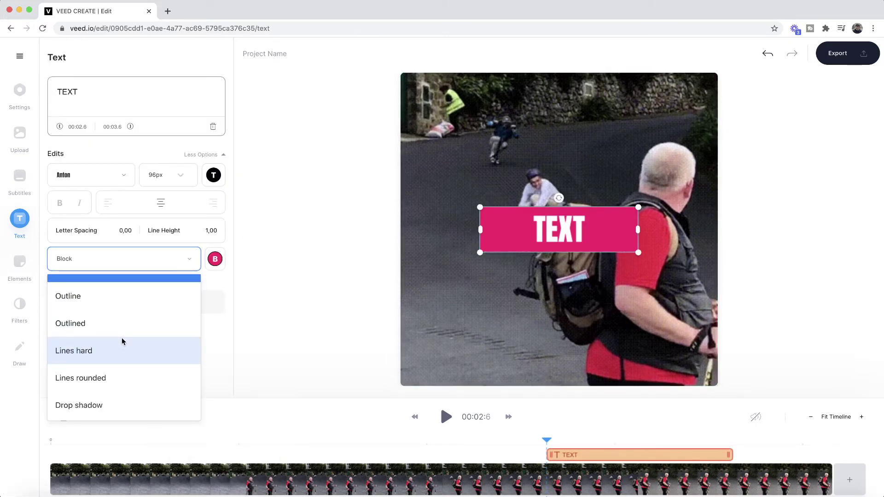
pyautogui.click(89, 388)
pyautogui.click(122, 258)
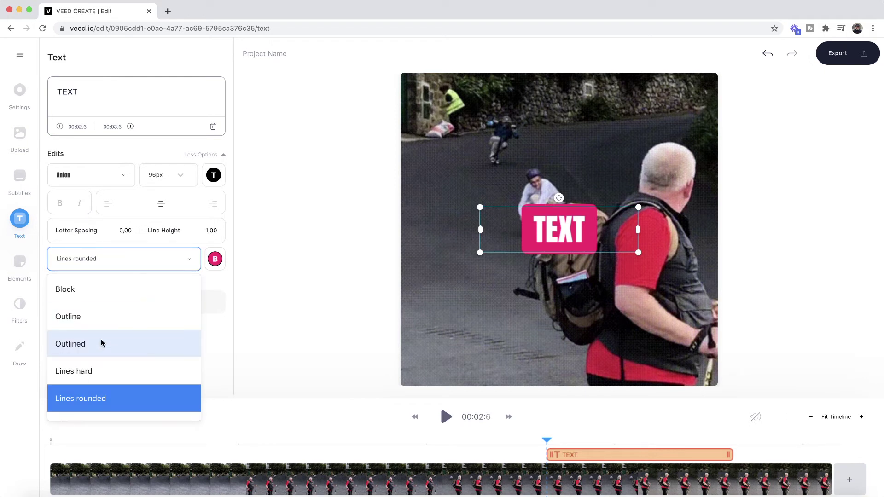
pyautogui.click(97, 368)
pyautogui.click(135, 269)
pyautogui.scroll(-2, 113, 351)
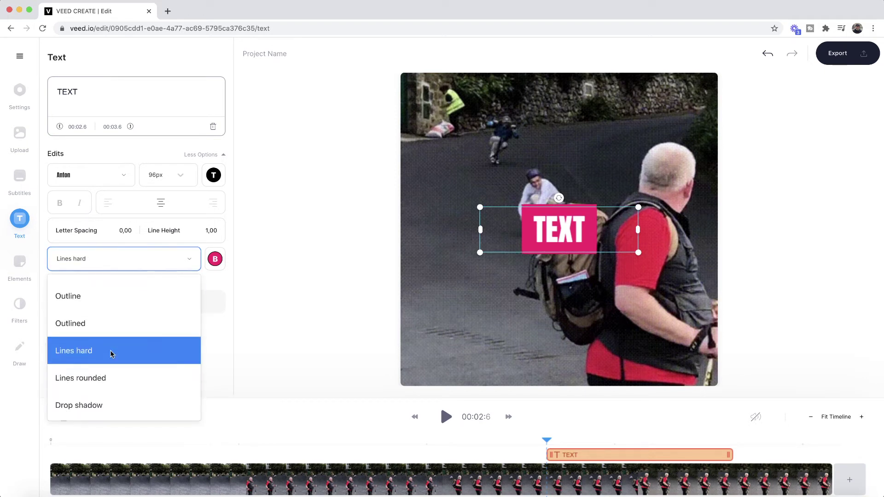
# - Apply a Drop shadow style to TEXT with a black shadow colour
pyautogui.click(99, 405)
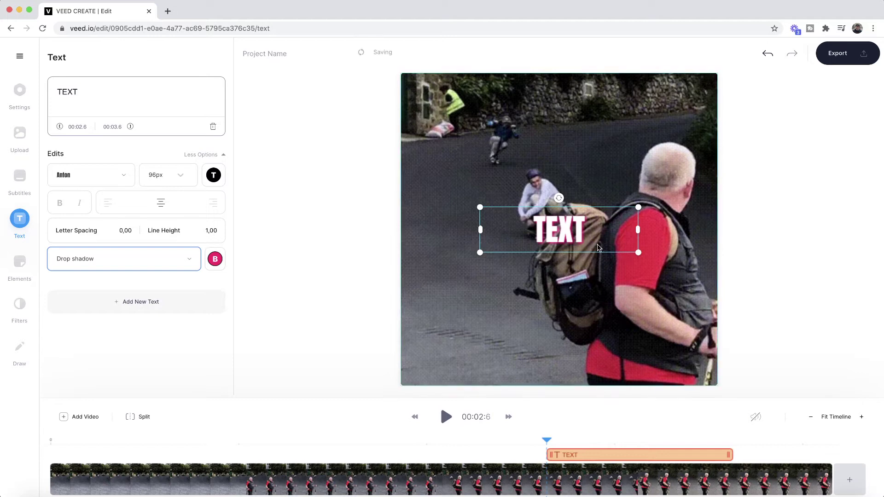
pyautogui.click(214, 260)
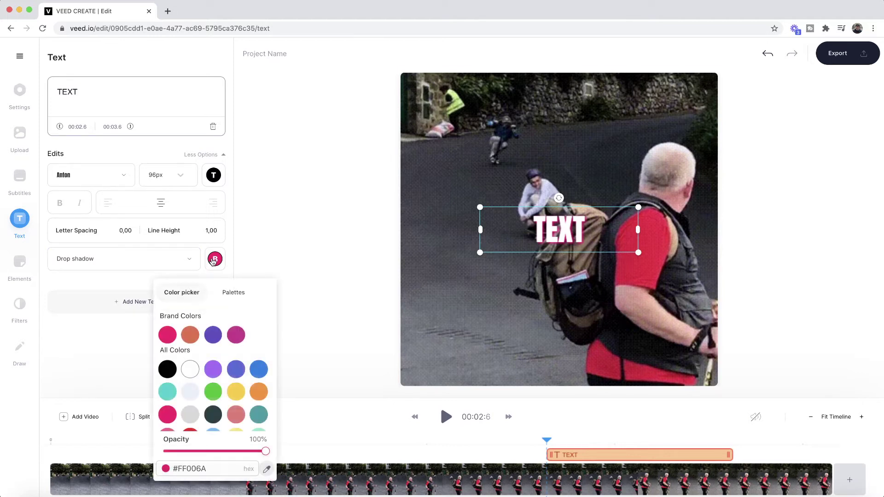
pyautogui.click(168, 369)
pyautogui.click(273, 231)
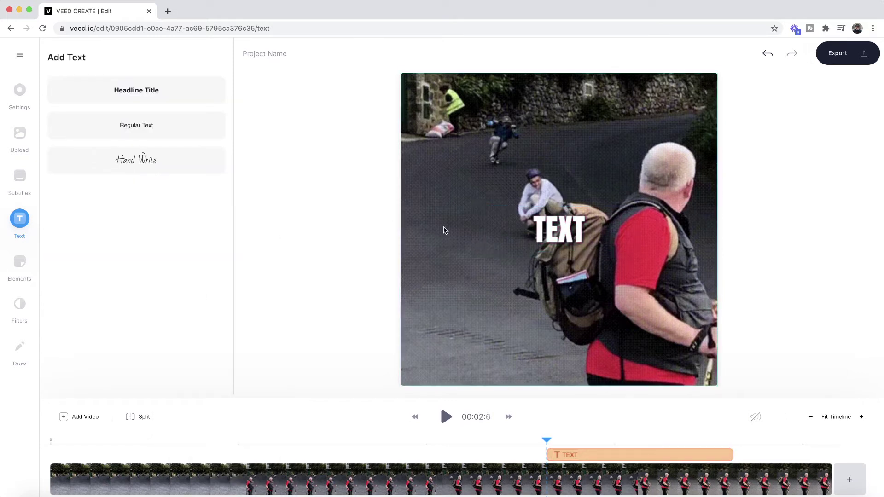
# - Enlarge TEXT to 135px, centre it, and move its clip to 00:00.0
pyautogui.click(557, 227)
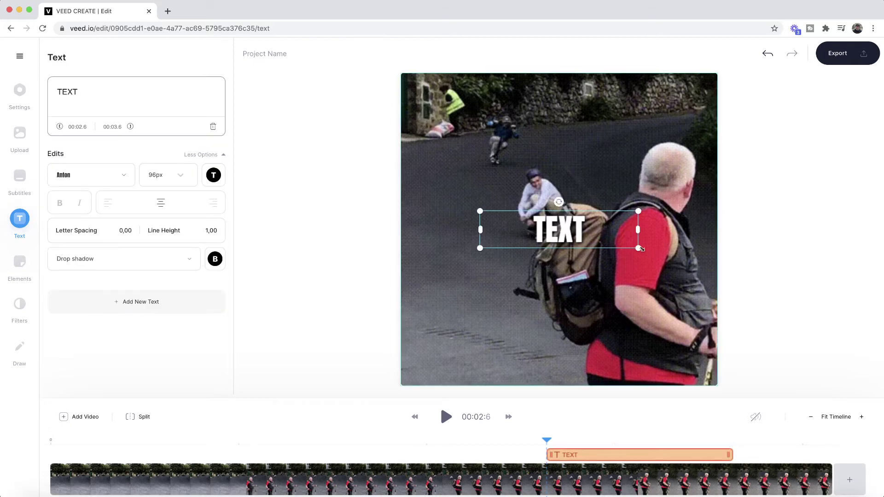
pyautogui.moveTo(639, 248); pyautogui.dragTo(701, 287)
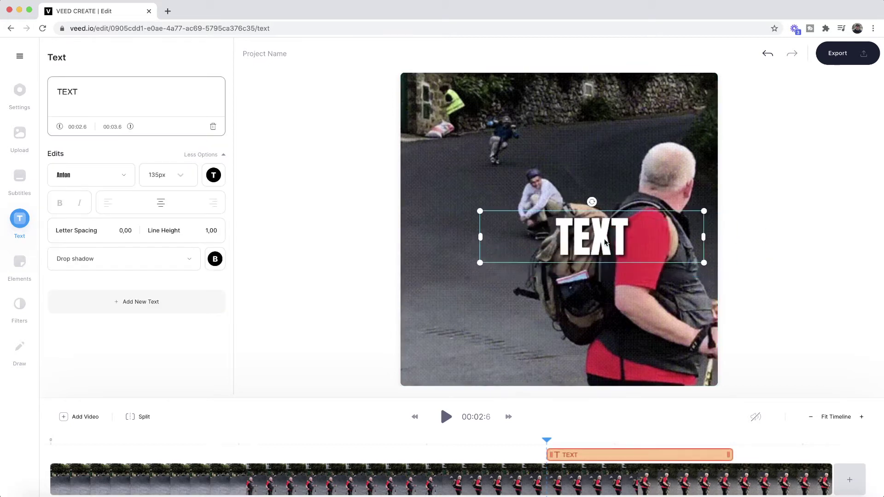
pyautogui.moveTo(596, 234); pyautogui.dragTo(564, 229)
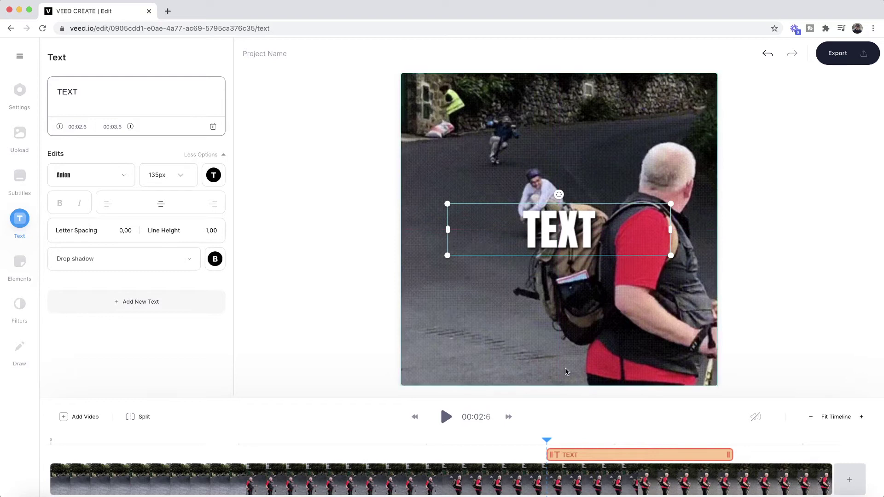
pyautogui.moveTo(601, 459); pyautogui.dragTo(79, 456)
# - Scrub the preview and stretch the TEXT clip to end at 00:04.1
pyautogui.click(58, 441)
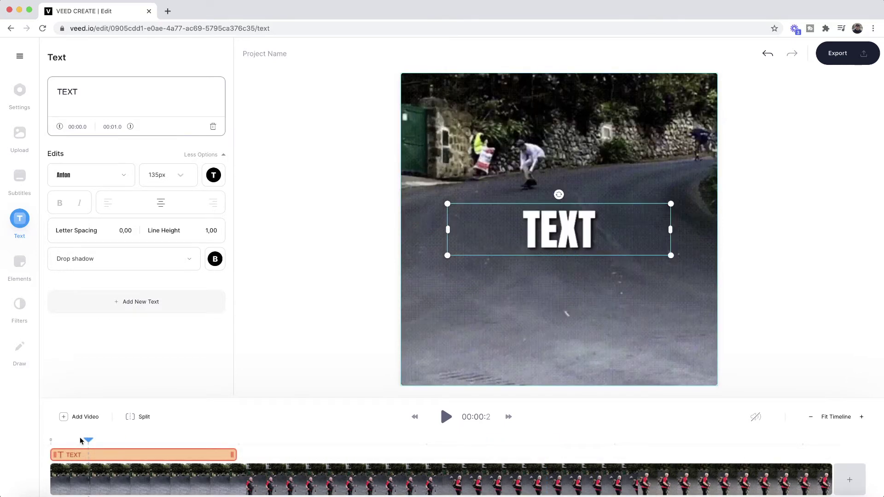
pyautogui.click(149, 440)
pyautogui.moveTo(141, 435); pyautogui.dragTo(260, 438)
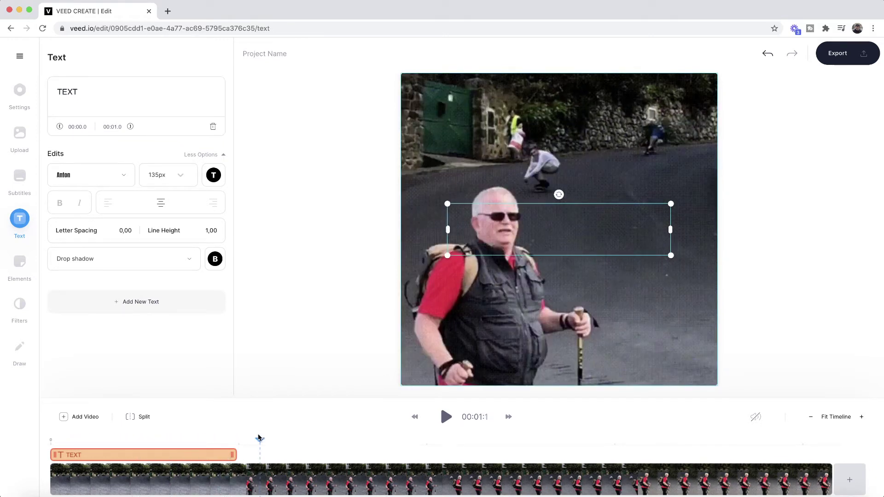
pyautogui.moveTo(230, 446); pyautogui.dragTo(832, 425)
pyautogui.click(589, 440)
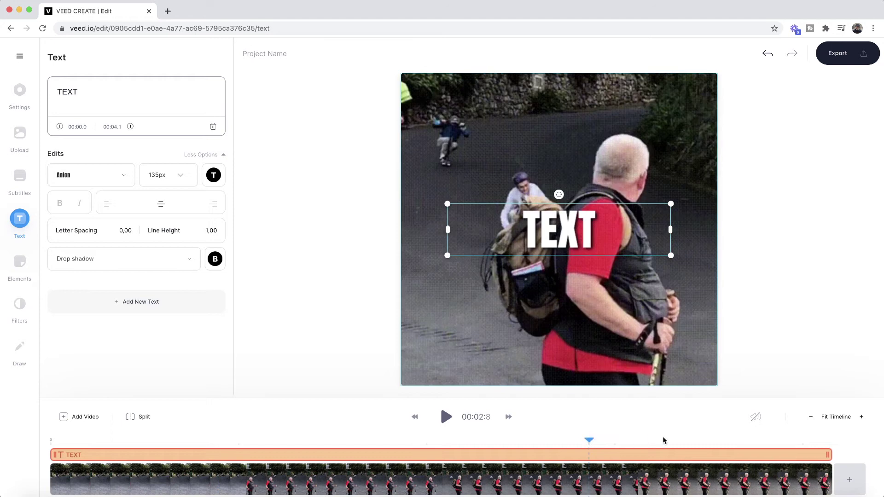
pyautogui.click(663, 438)
pyautogui.click(714, 434)
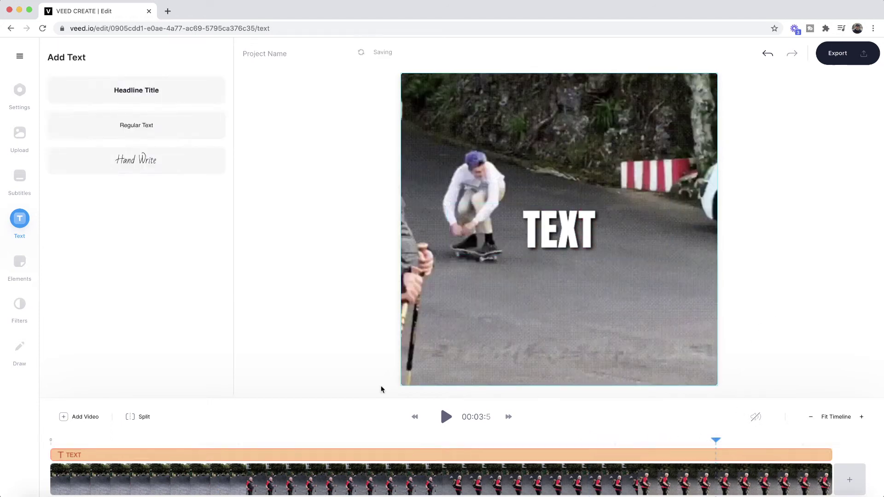
pyautogui.click(177, 440)
# - Trim the TEXT clip to about 00:00.0–00:01.1 and add a Headline Title text layer
pyautogui.click(208, 455)
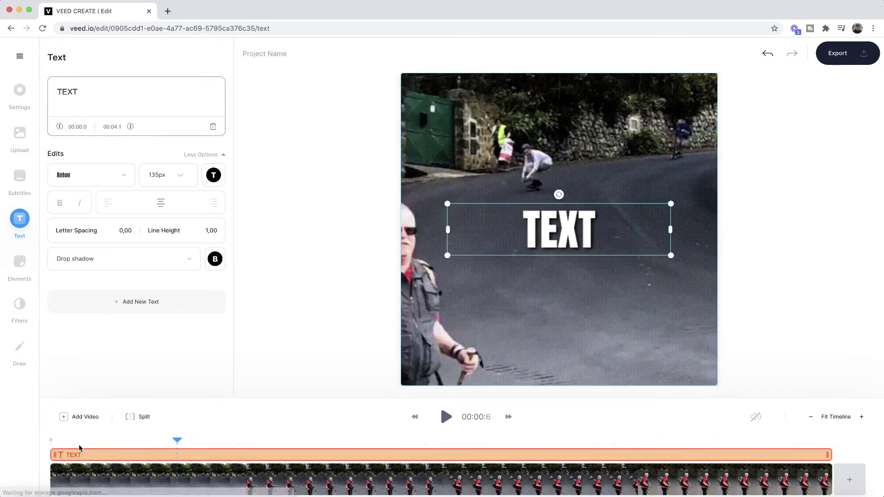
pyautogui.moveTo(53, 455); pyautogui.dragTo(165, 455)
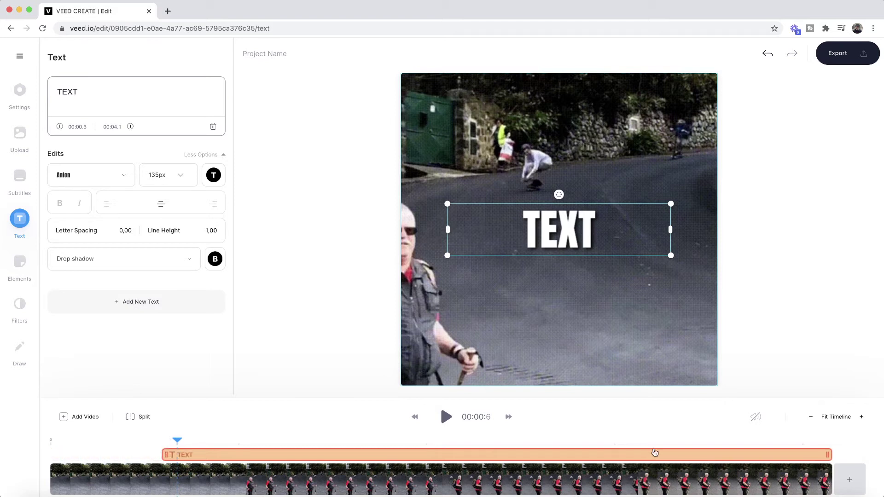
pyautogui.moveTo(827, 455); pyautogui.dragTo(87, 465)
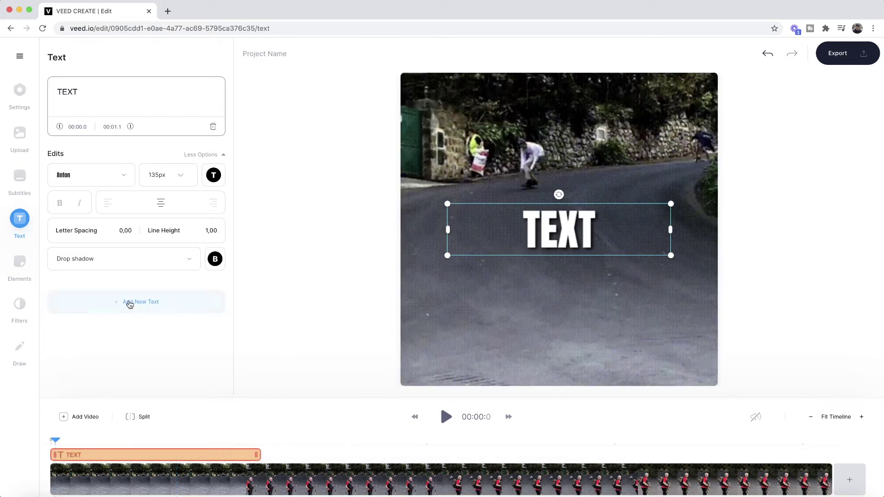
pyautogui.click(133, 302)
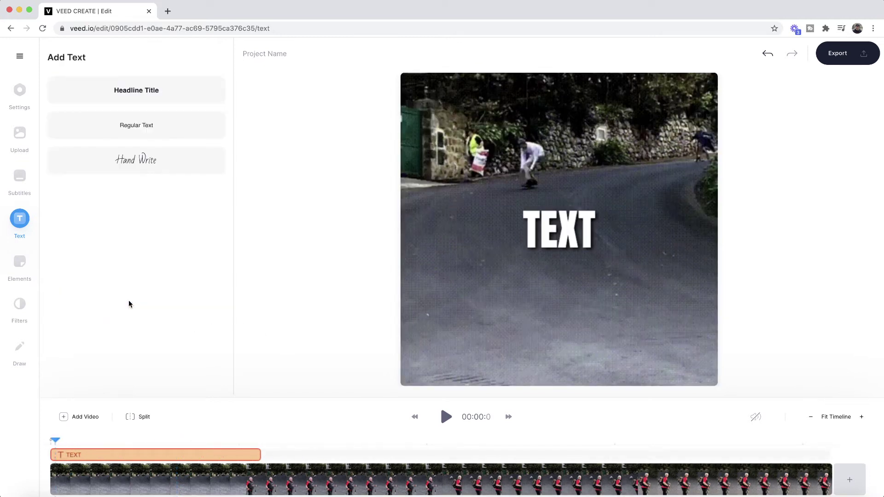
pyautogui.click(137, 91)
# - Make the Headline Title text white with a black drop shadow
pyautogui.click(214, 175)
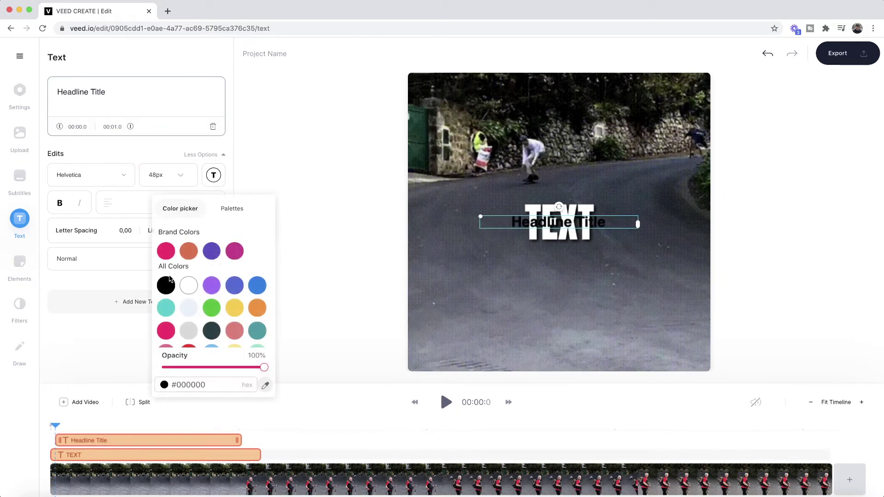
pyautogui.click(190, 288)
pyautogui.click(190, 255)
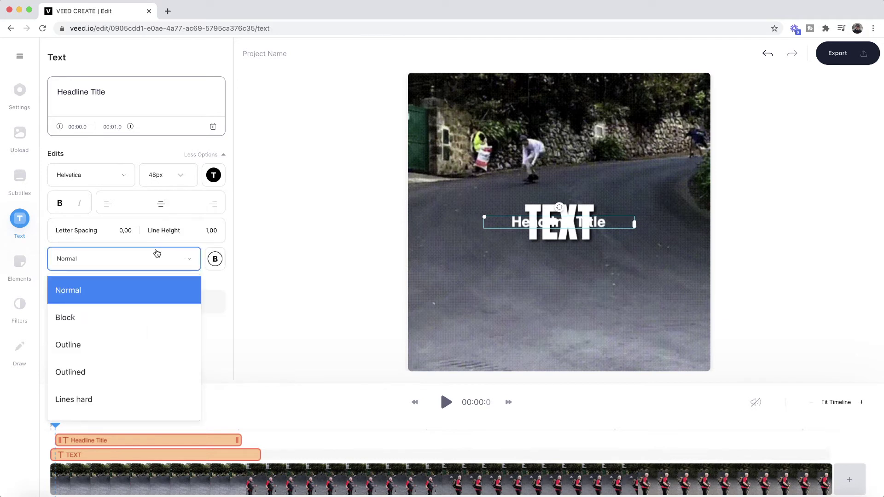
pyautogui.scroll(-2, 91, 396)
pyautogui.click(92, 403)
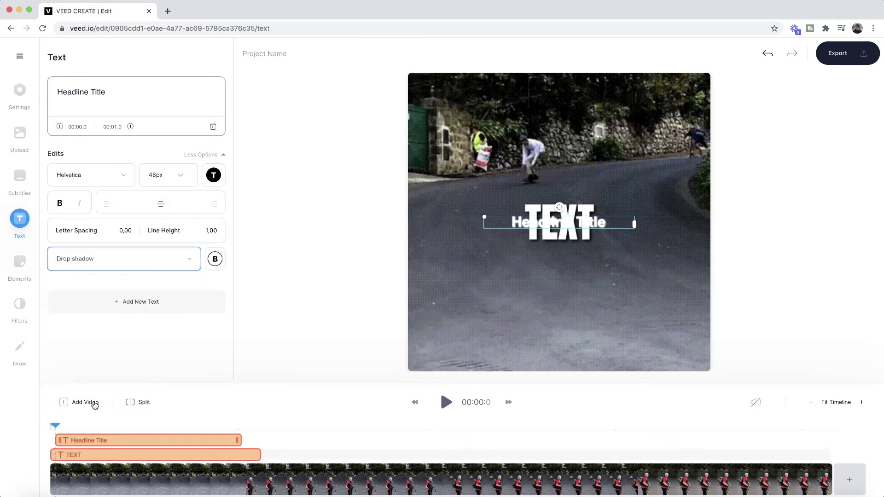
pyautogui.click(215, 259)
pyautogui.click(169, 377)
pyautogui.click(308, 197)
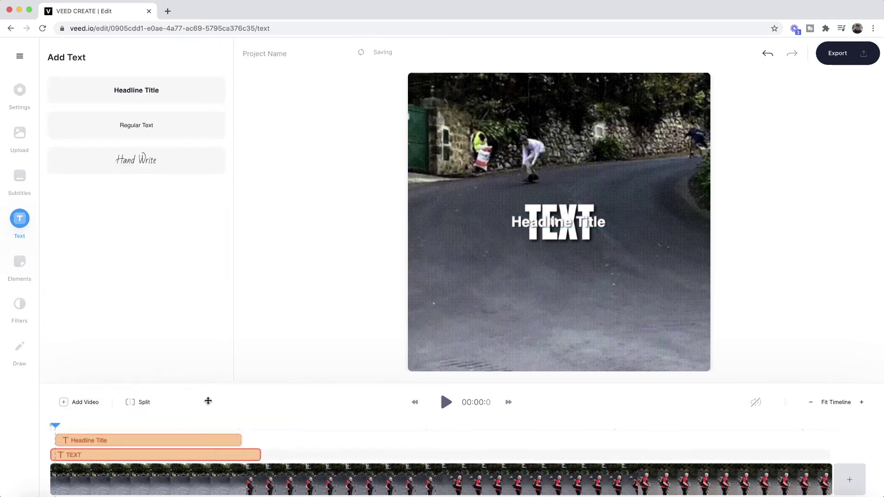
# - Move the Headline Title clip to start at 00:01.1, right after TEXT
pyautogui.click(106, 441)
pyautogui.moveTo(106, 440); pyautogui.dragTo(309, 427)
pyautogui.moveTo(245, 425); pyautogui.dragTo(308, 420)
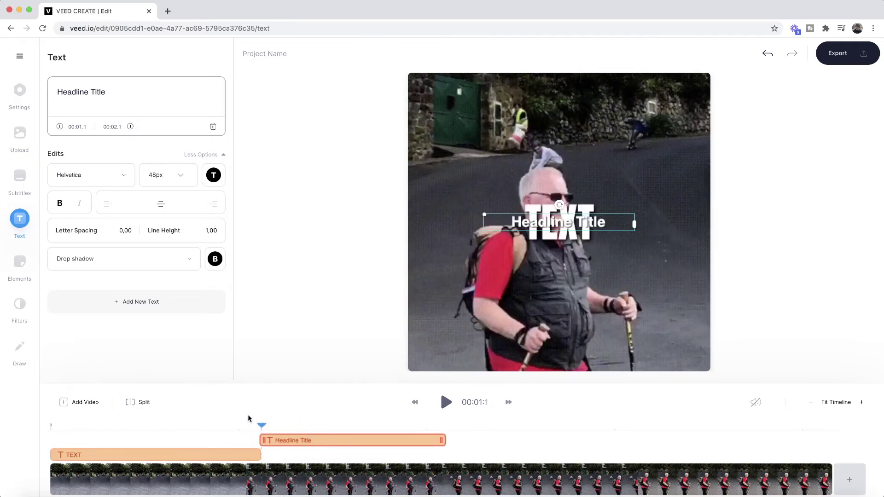
pyautogui.moveTo(261, 426); pyautogui.dragTo(364, 435)
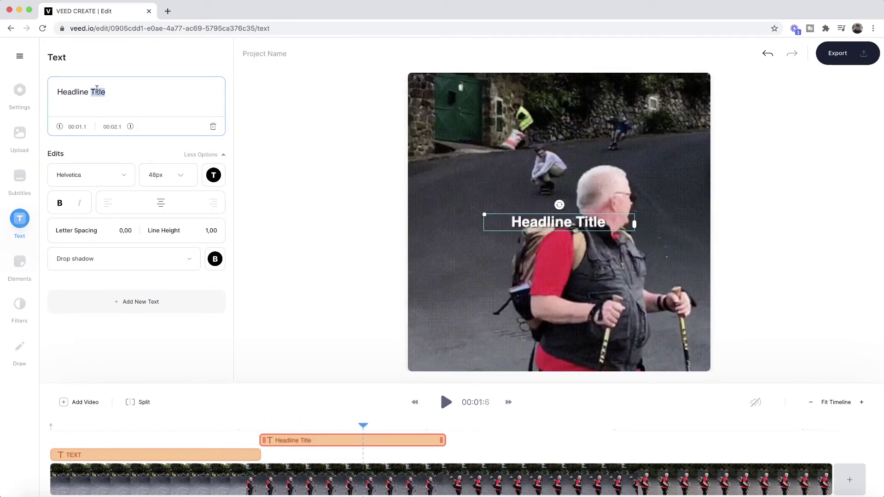
# - Type the word GIF into the headline and set its size to 96px
pyautogui.write('Gl')
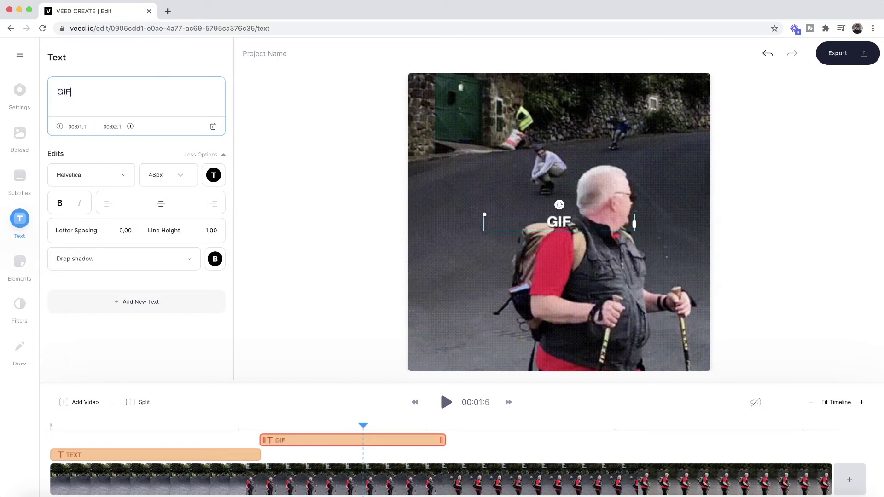
pyautogui.click(172, 180)
pyautogui.scroll(-2, 172, 285)
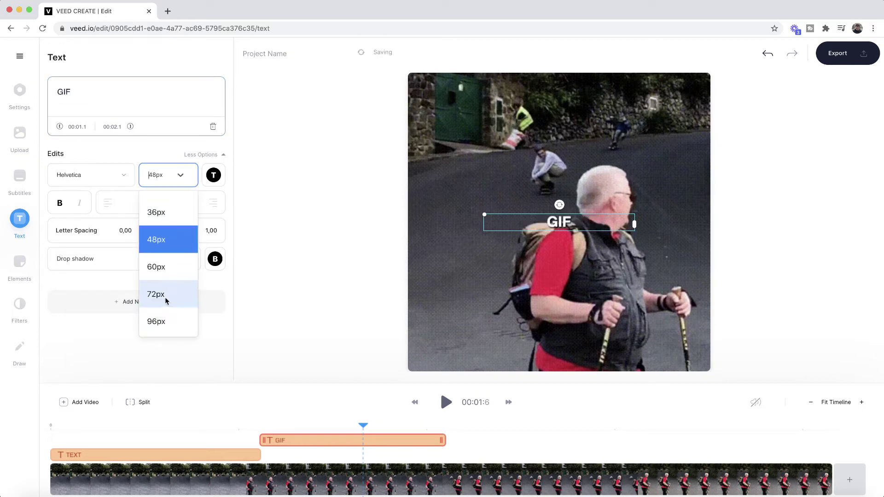
pyautogui.click(167, 295)
pyautogui.click(168, 175)
pyautogui.scroll(-2, 168, 258)
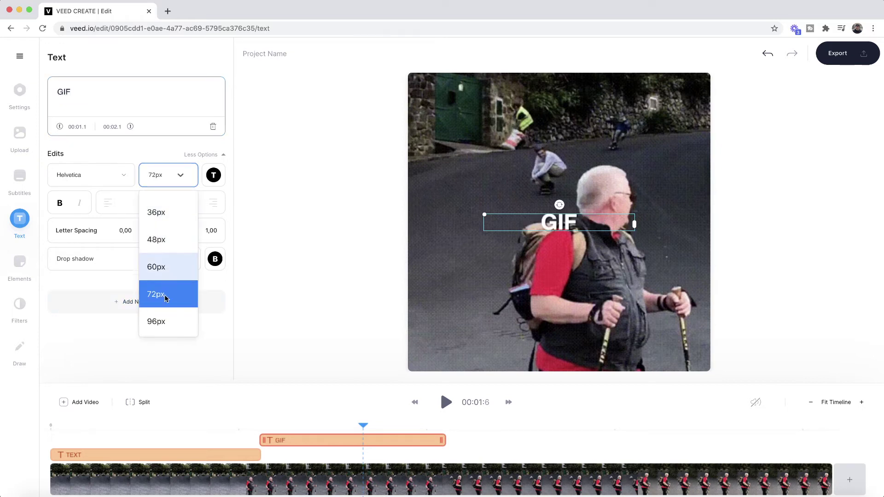
pyautogui.click(167, 332)
pyautogui.moveTo(240, 429); pyautogui.dragTo(324, 422)
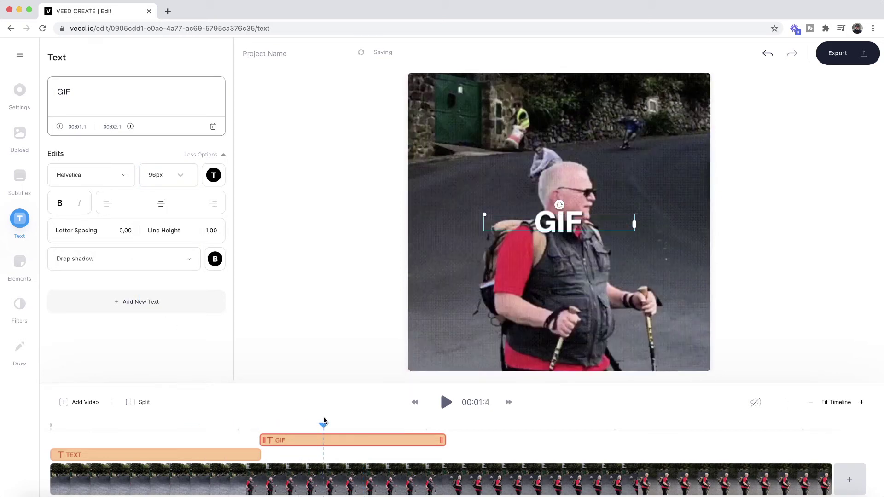
# - Change GIF to the Bangers font, enlarge it to 176px and centre it
pyautogui.click(122, 175)
pyautogui.scroll(-2, 106, 256)
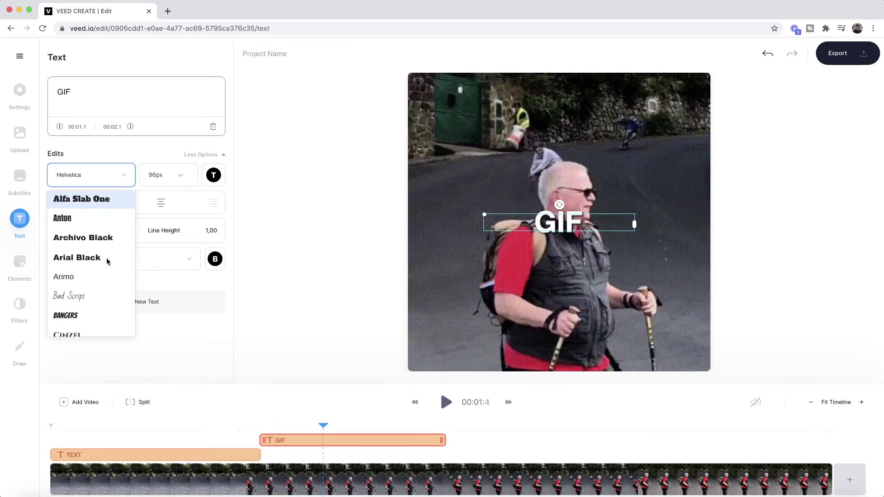
pyautogui.click(79, 315)
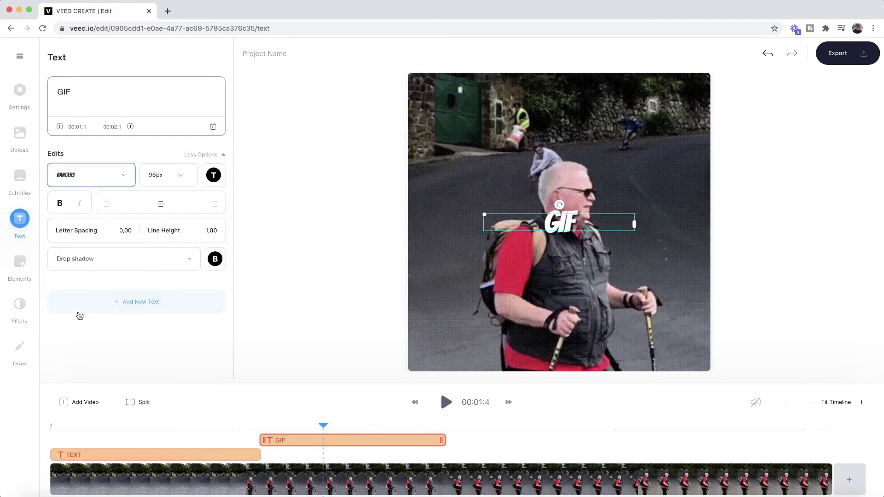
pyautogui.click(181, 187)
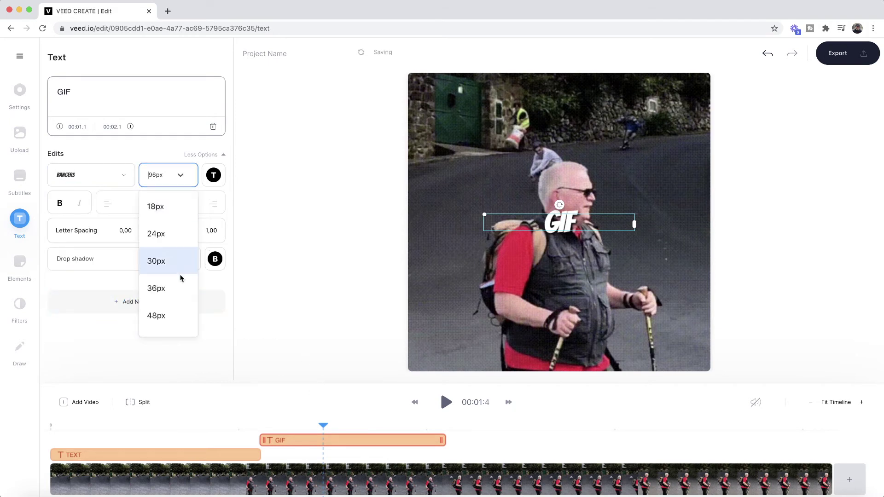
pyautogui.scroll(-2, 182, 277)
pyautogui.click(282, 250)
pyautogui.click(588, 220)
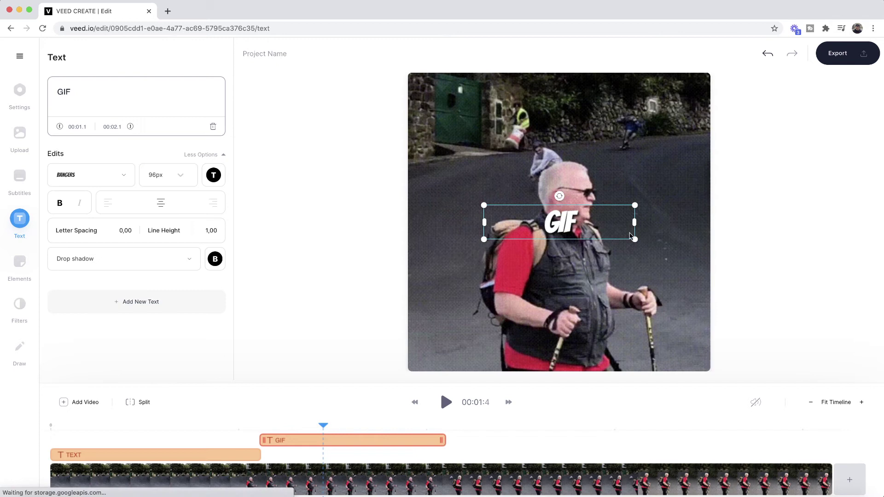
pyautogui.moveTo(635, 240); pyautogui.dragTo(756, 267)
pyautogui.moveTo(659, 259); pyautogui.dragTo(562, 229)
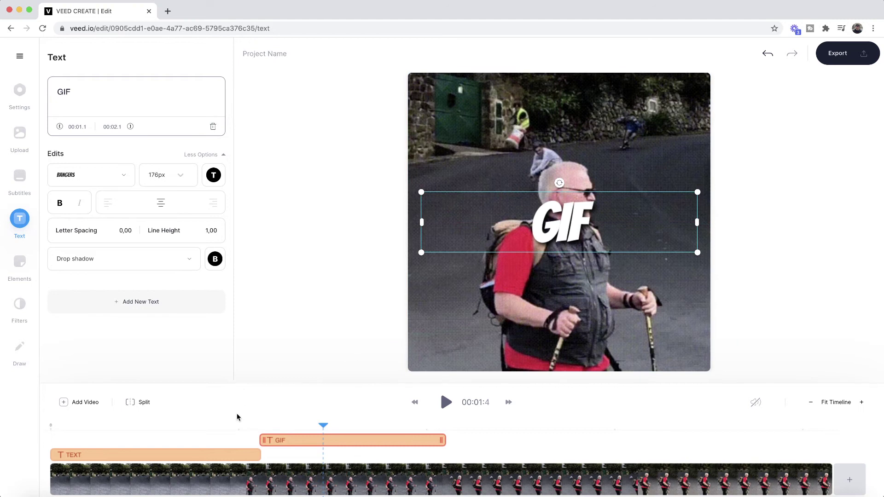
# - Scrub the playhead to the end of GIF and bring up the add-text choices
pyautogui.click(286, 422)
pyautogui.moveTo(427, 416); pyautogui.dragTo(447, 416)
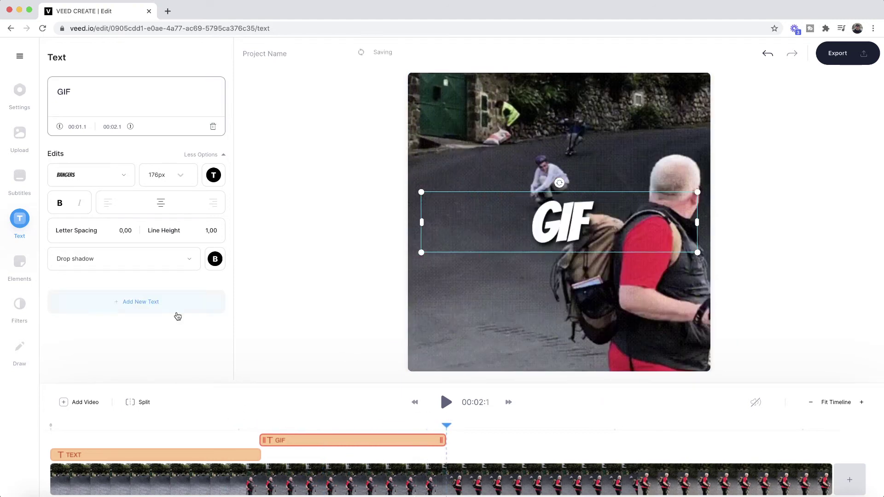
pyautogui.click(138, 304)
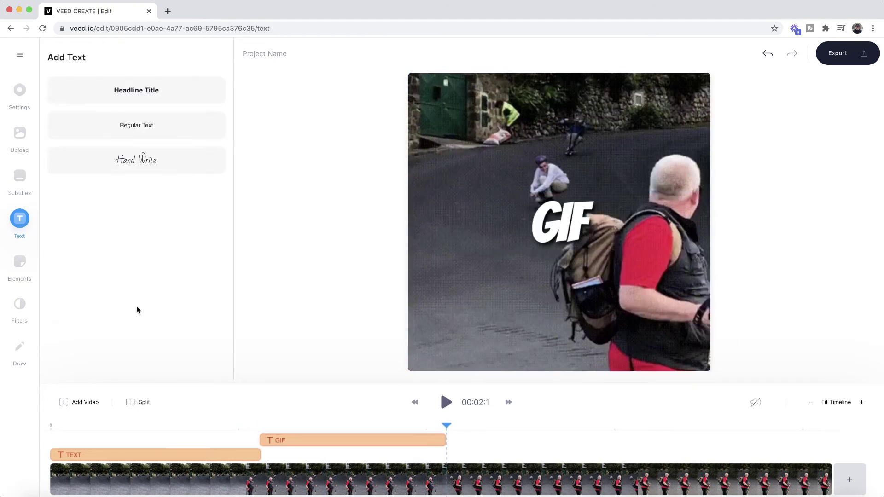
# - Add a Hand Write text reading MAKER, coloured white at 96px
pyautogui.click(139, 158)
pyautogui.write('MAKER')
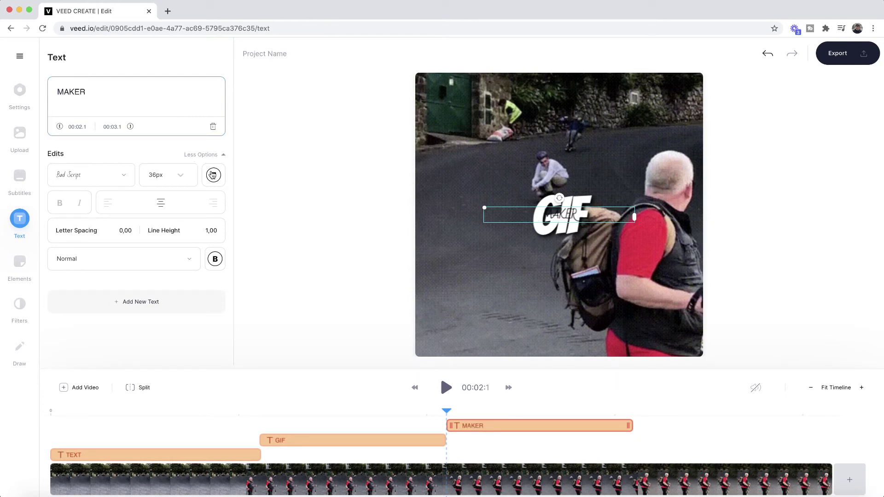
pyautogui.click(213, 175)
pyautogui.click(190, 284)
pyautogui.click(167, 101)
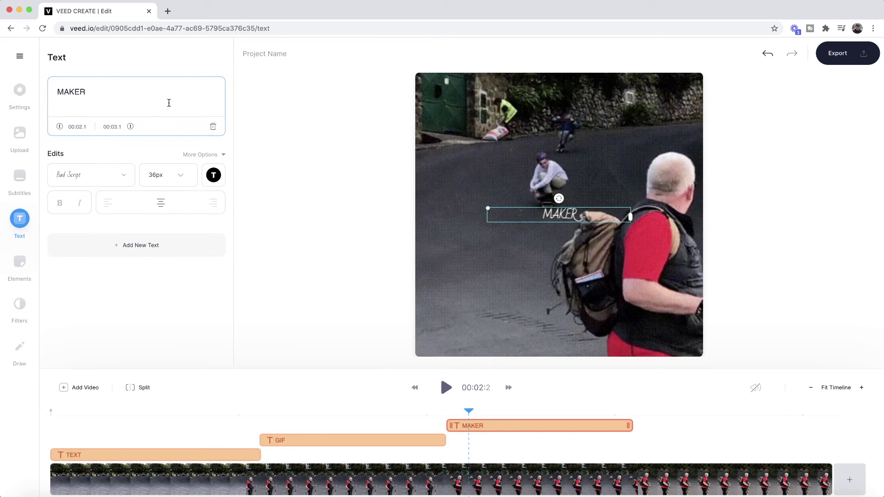
pyautogui.click(156, 179)
pyautogui.scroll(-3, 161, 316)
pyautogui.click(162, 322)
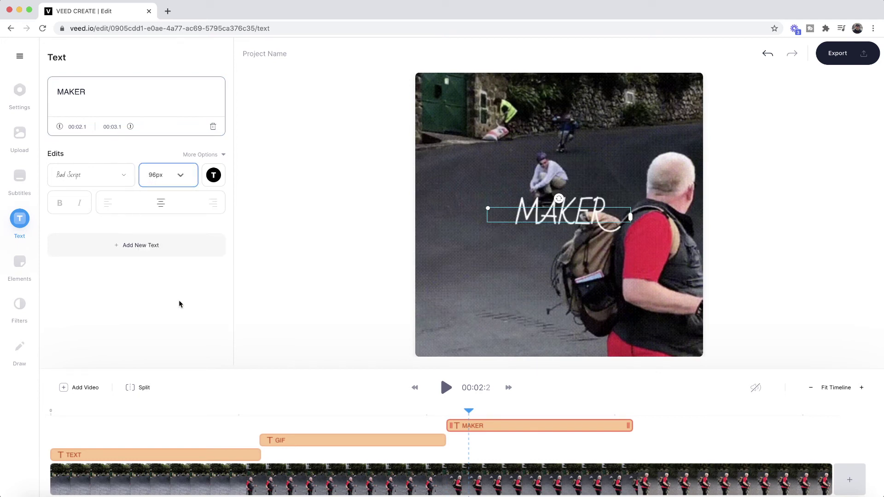
# - Give MAKER a Drop shadow style with a black shadow colour
pyautogui.click(211, 156)
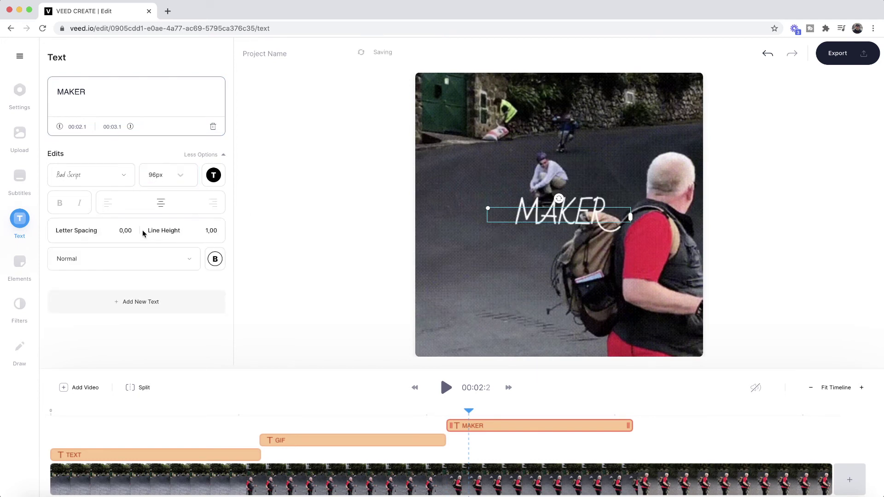
pyautogui.click(183, 260)
pyautogui.scroll(-2, 134, 354)
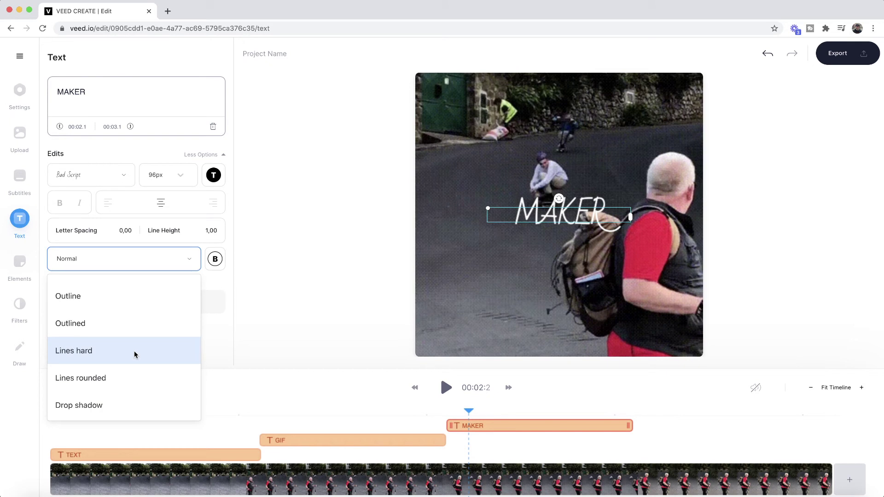
pyautogui.click(101, 402)
pyautogui.click(215, 259)
pyautogui.click(168, 371)
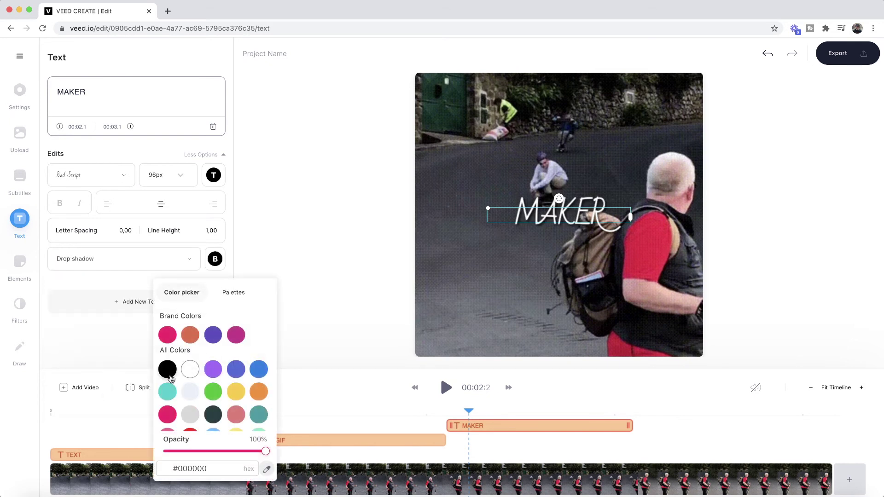
pyautogui.click(299, 241)
# - Play the timeline from the start to preview the TEXT, GIF and MAKER captions, then pause
pyautogui.moveTo(261, 415); pyautogui.dragTo(18, 413)
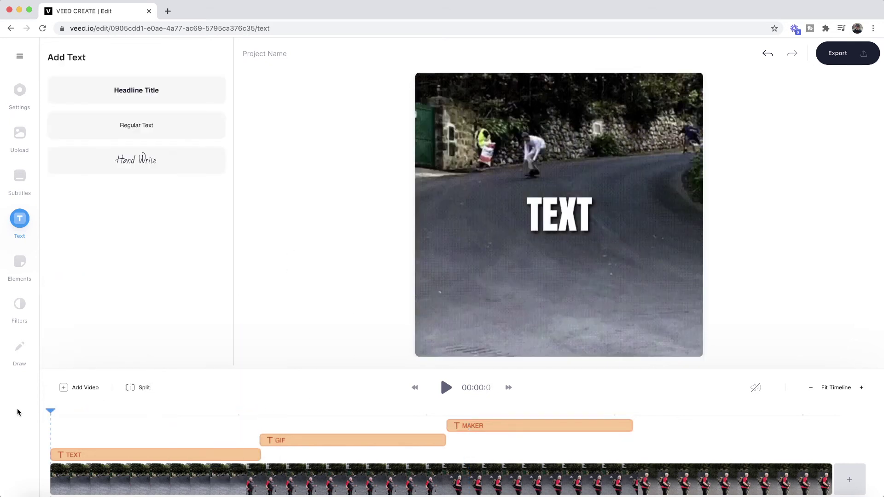
pyautogui.click(450, 390)
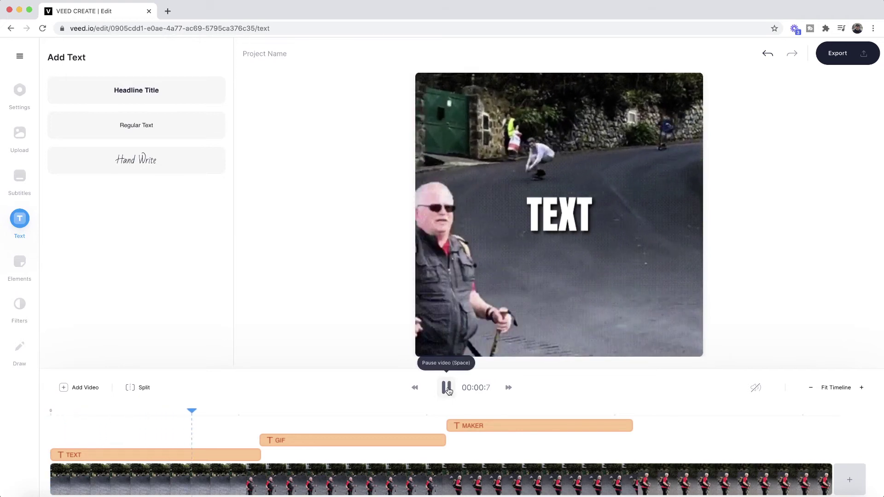
pyautogui.click(448, 389)
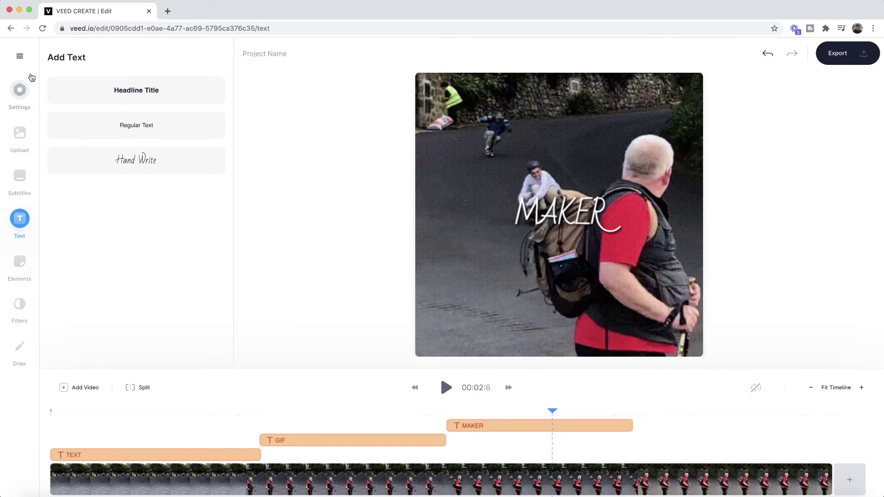
# - Set the project background colour to pink #FF006A and start sliding the skate video right
pyautogui.click(25, 92)
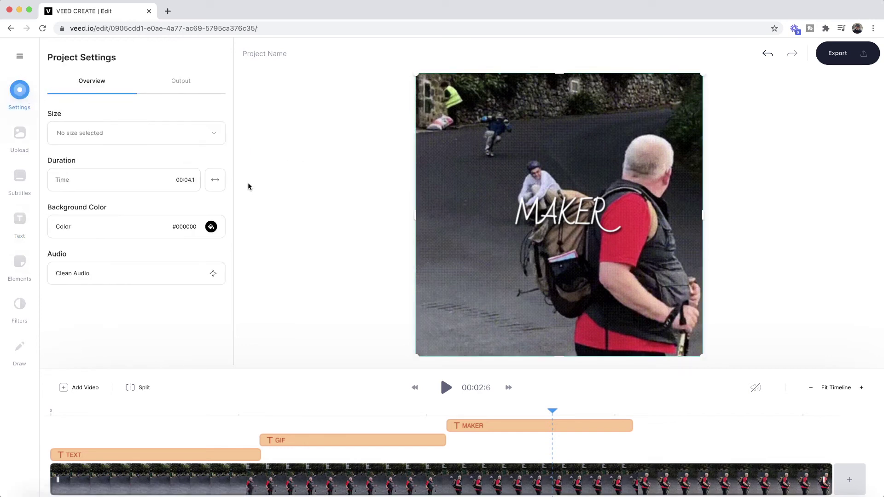
pyautogui.click(212, 227)
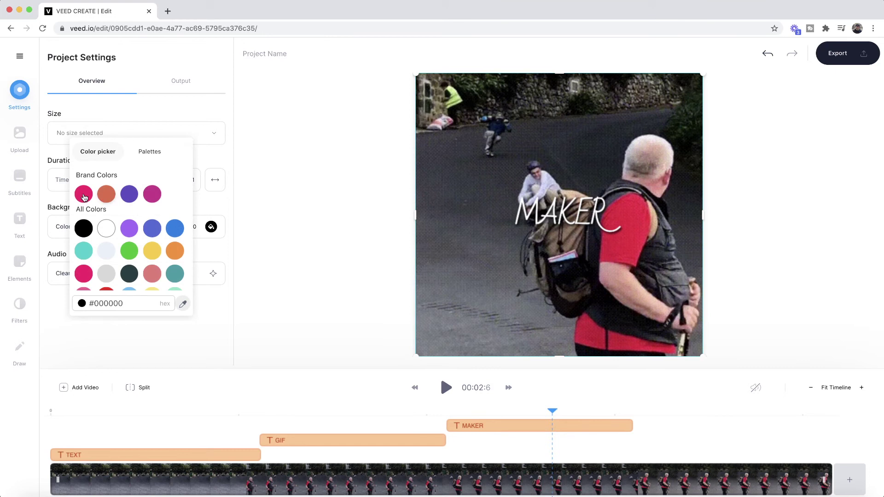
pyautogui.click(336, 166)
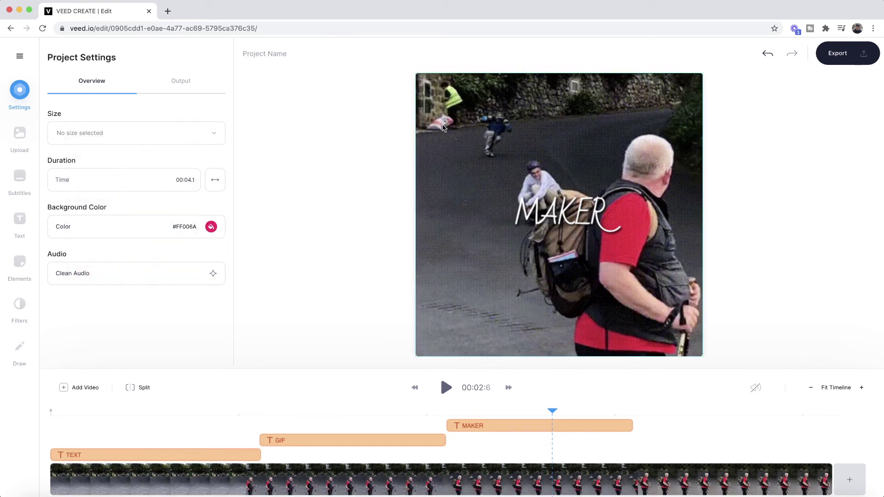
pyautogui.moveTo(469, 116); pyautogui.dragTo(790, 136)
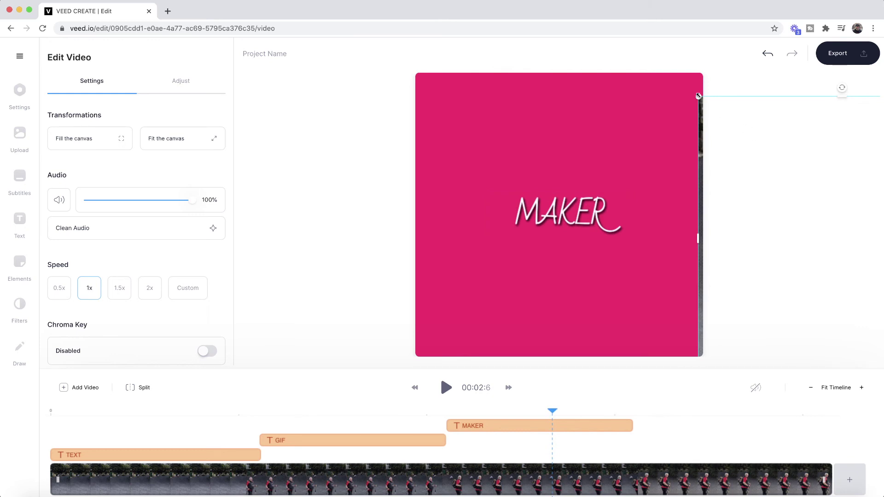
# - Push the skate video fully off the canvas and trim its clip to about 1.1 seconds
pyautogui.moveTo(699, 96); pyautogui.dragTo(726, 339)
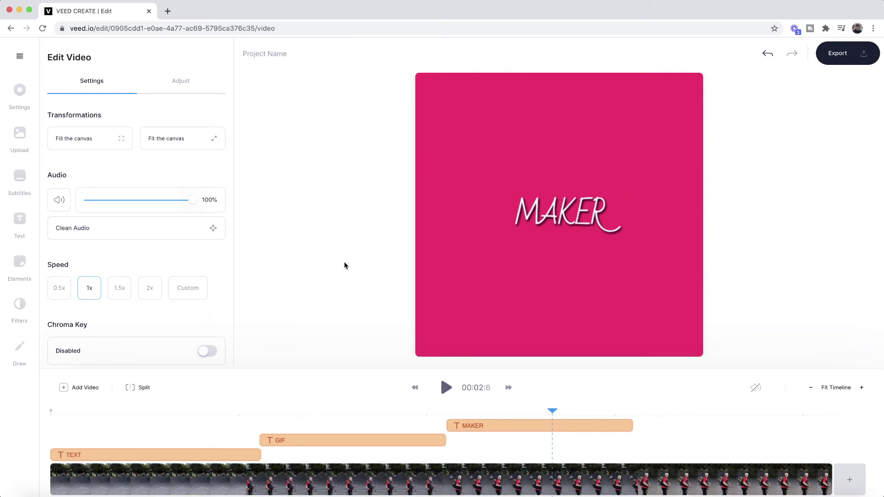
pyautogui.click(180, 412)
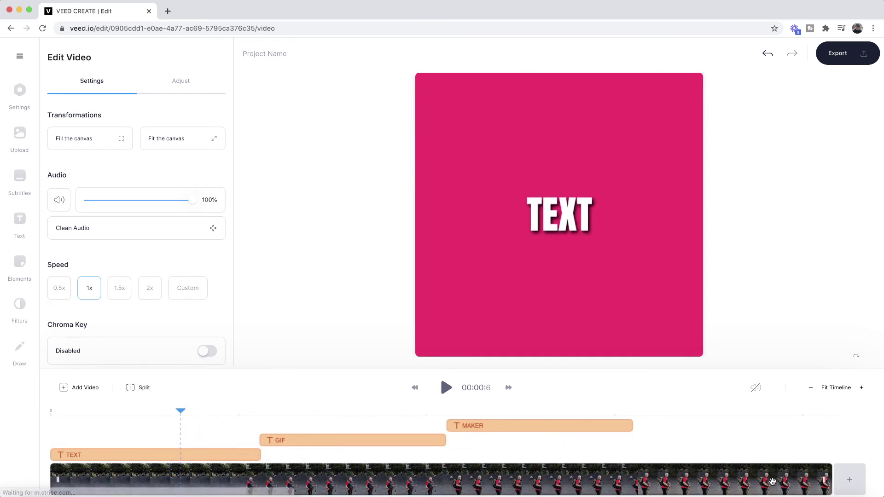
pyautogui.moveTo(828, 478); pyautogui.dragTo(260, 480)
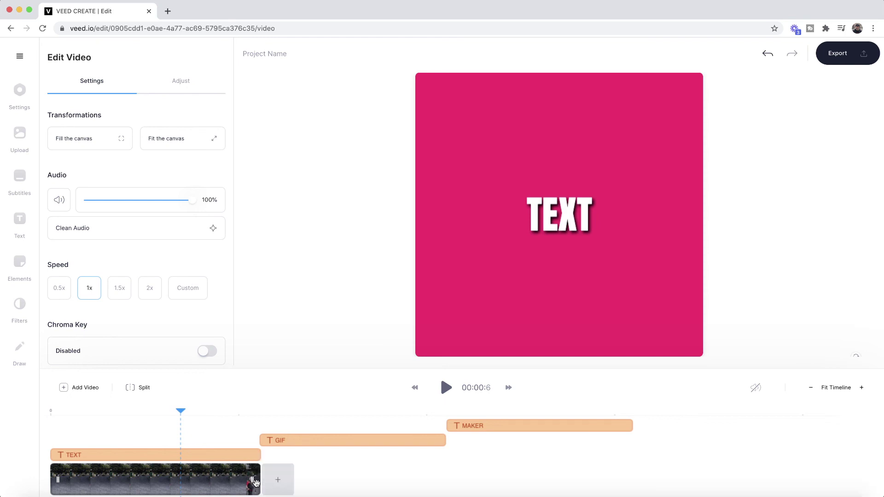
# - Shorten the TEXT clip and place a shortened GIF clip right after it
pyautogui.click(255, 456)
pyautogui.moveTo(178, 459); pyautogui.dragTo(99, 456)
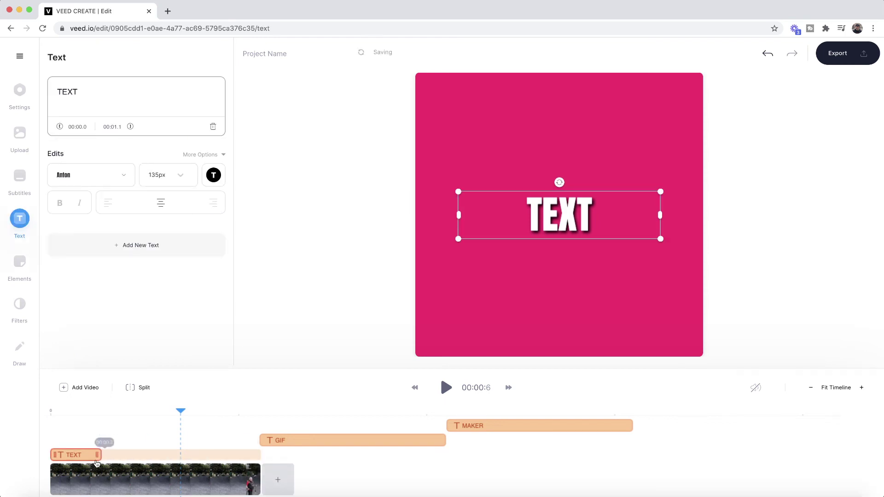
pyautogui.moveTo(272, 441); pyautogui.dragTo(73, 441)
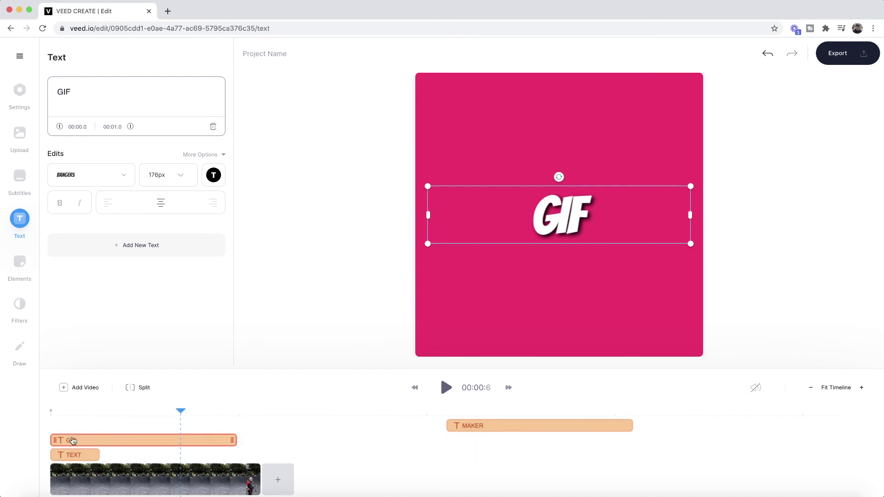
pyautogui.moveTo(54, 440); pyautogui.dragTo(102, 442)
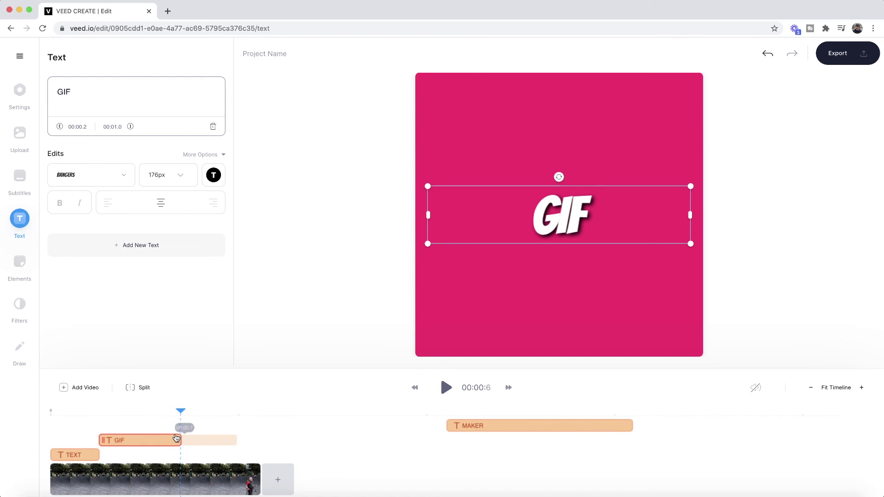
pyautogui.moveTo(177, 438); pyautogui.dragTo(176, 438)
# - Move MAKER to start right after GIF, shorten it, and play the sequence
pyautogui.moveTo(449, 426); pyautogui.dragTo(197, 429)
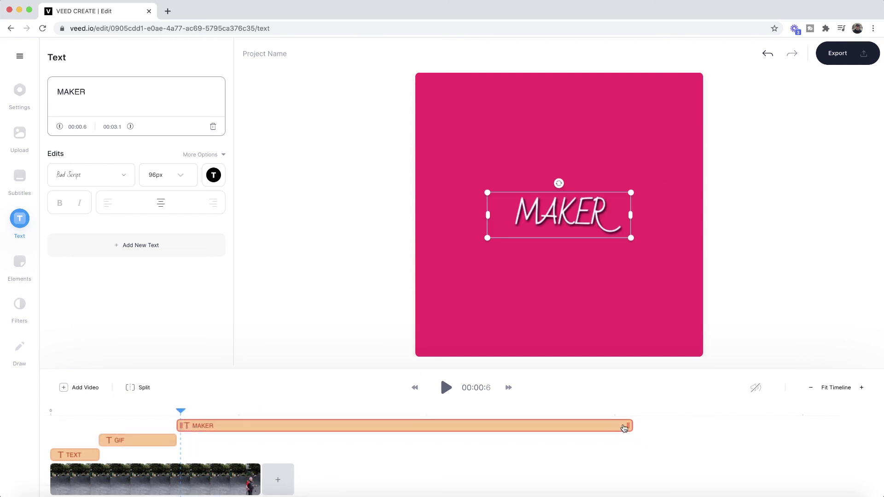
pyautogui.moveTo(627, 425); pyautogui.dragTo(258, 420)
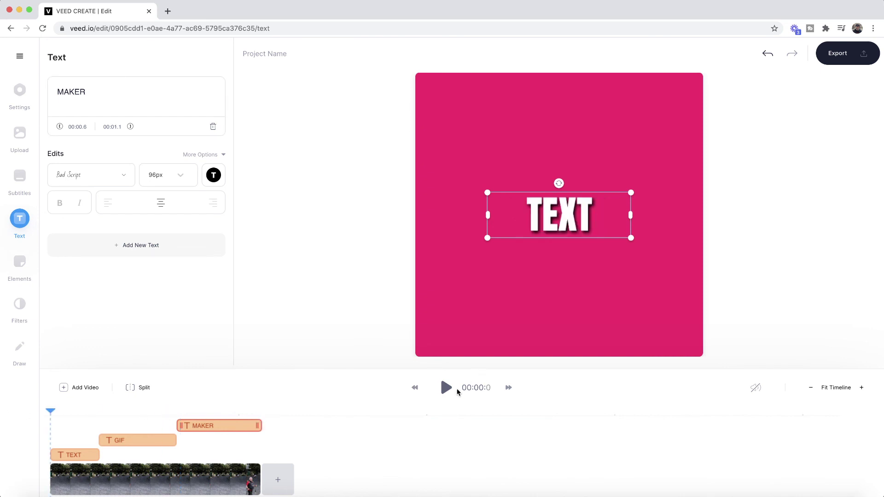
pyautogui.click(446, 388)
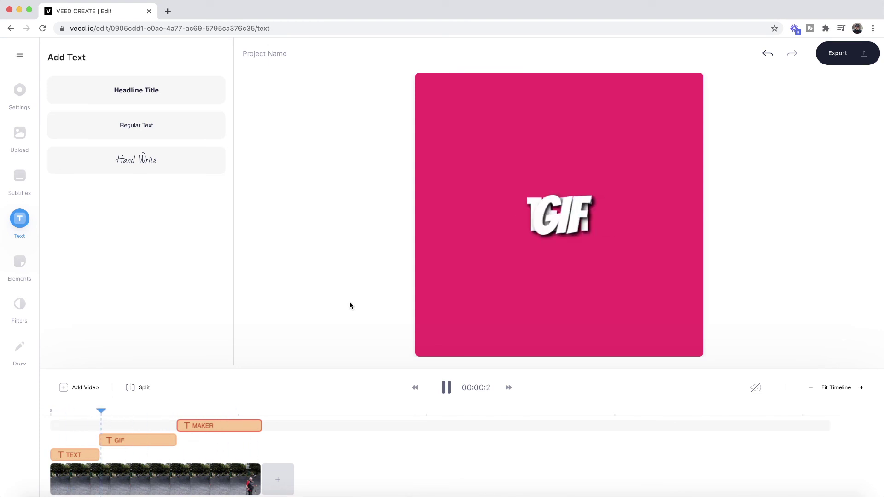
# - Pause the preview and export the project to render it in HD
pyautogui.click(446, 389)
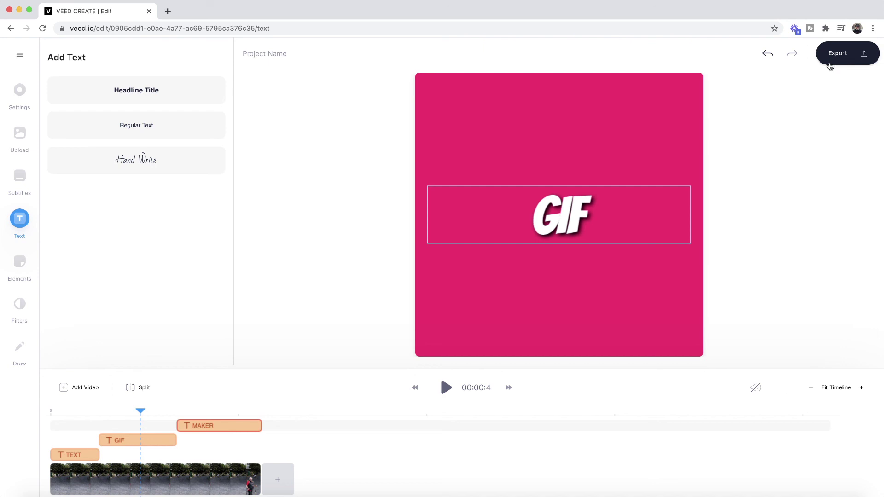
pyautogui.click(843, 57)
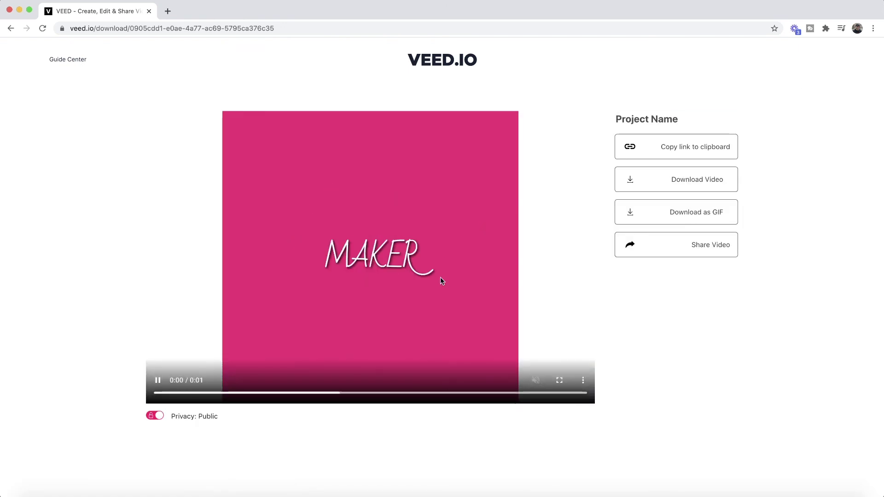
# - Choose Download as GIF for the rendered pink TEXT, GIF, MAKER animation
pyautogui.click(668, 218)
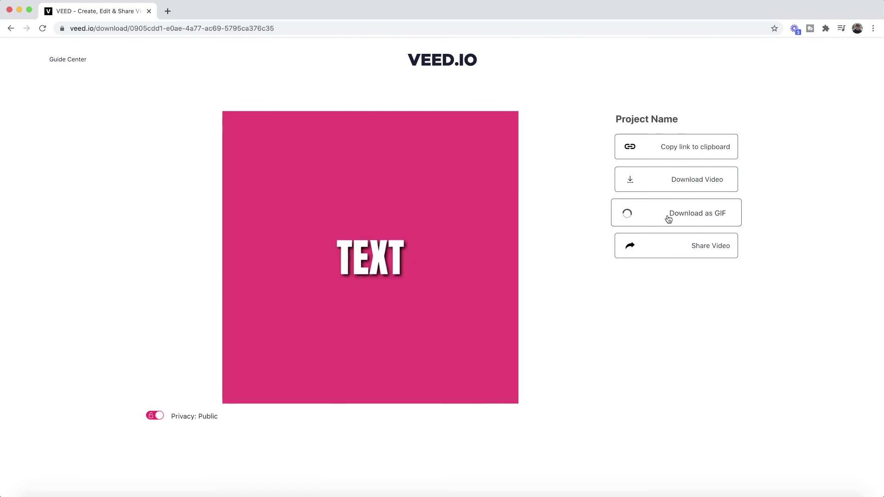